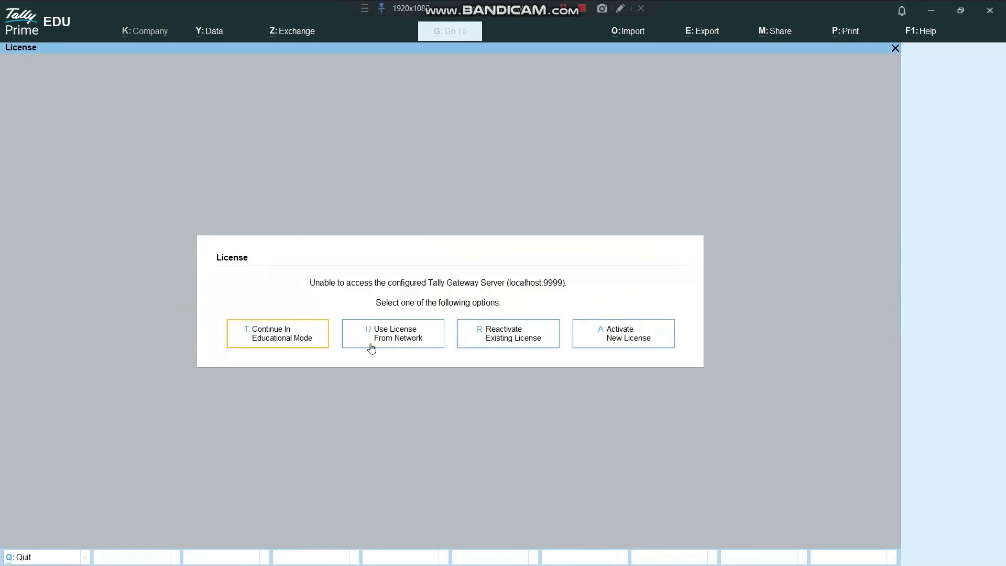
# Continue in educational mode and select Sensorstech Institute as the working company
pyautogui.click(287, 334)
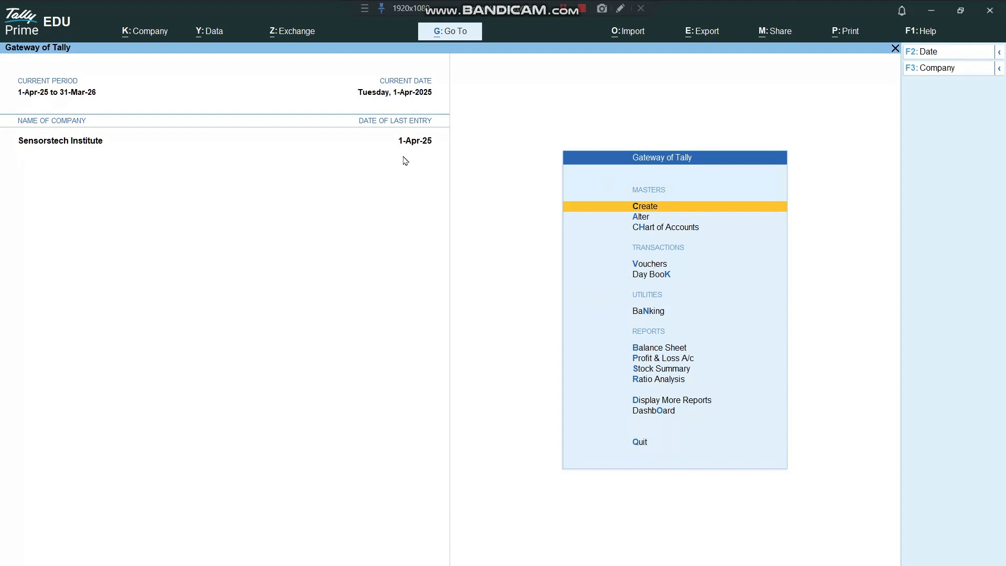
pyautogui.click(140, 34)
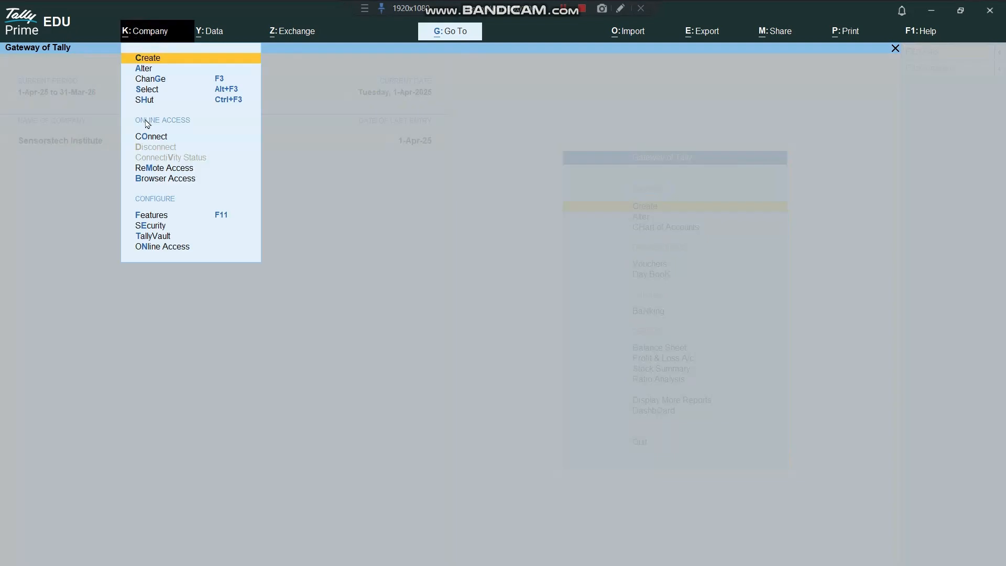
pyautogui.click(145, 90)
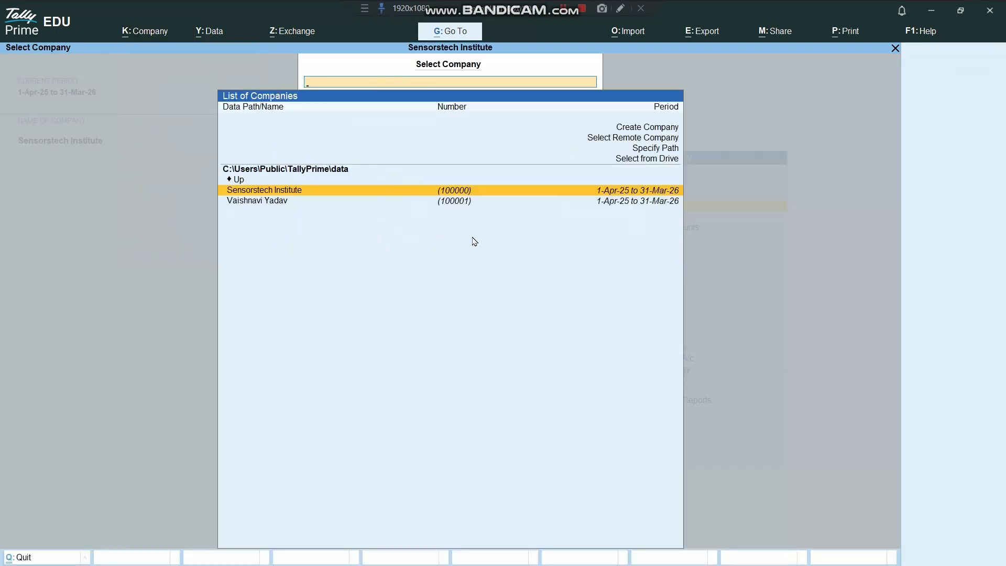
pyautogui.click(231, 202)
pyautogui.click(284, 189)
pyautogui.click(474, 182)
pyautogui.click(460, 186)
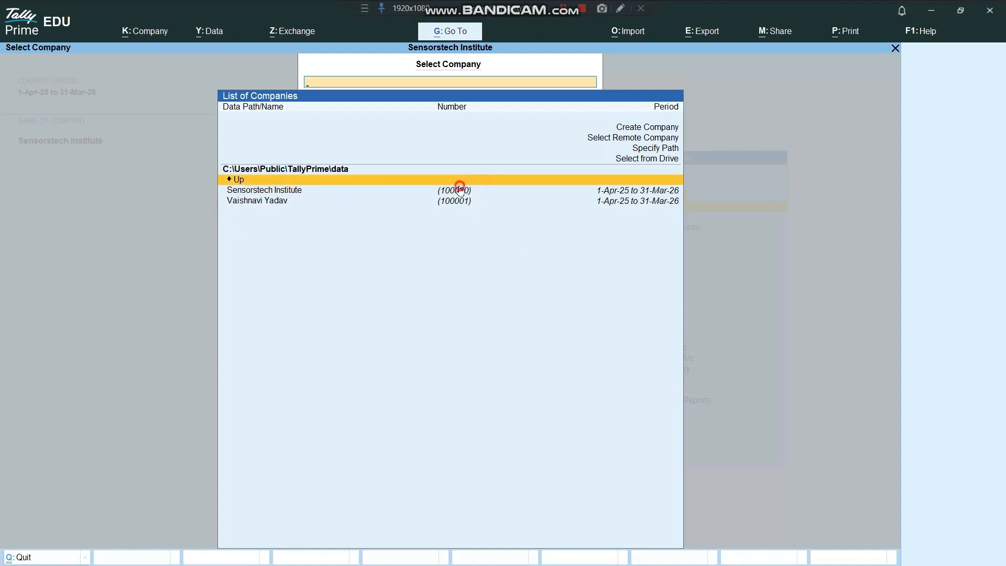
pyautogui.click(459, 188)
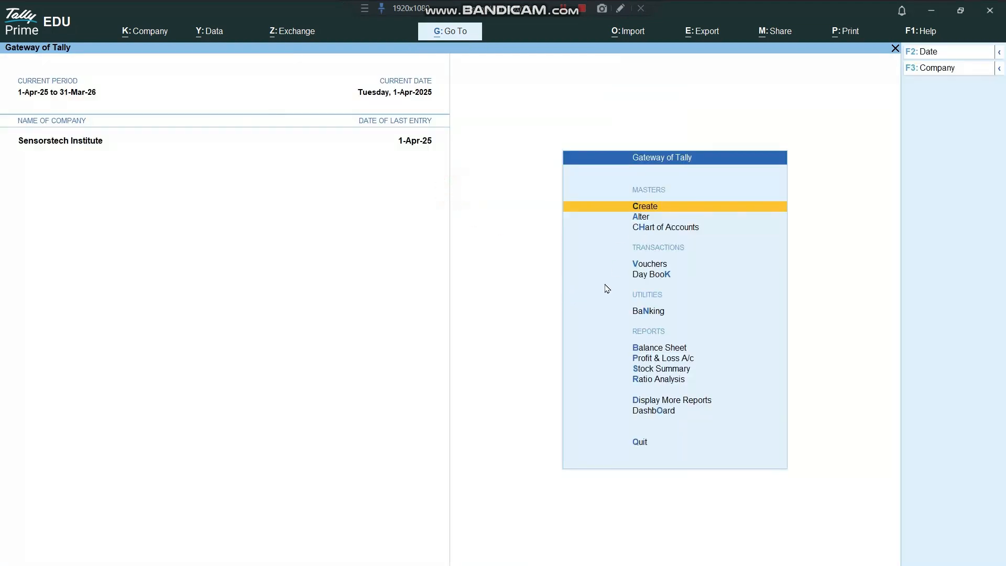
# Open a new sales voucher and begin creating a party ledger named Farhan Textiles
pyautogui.click(635, 265)
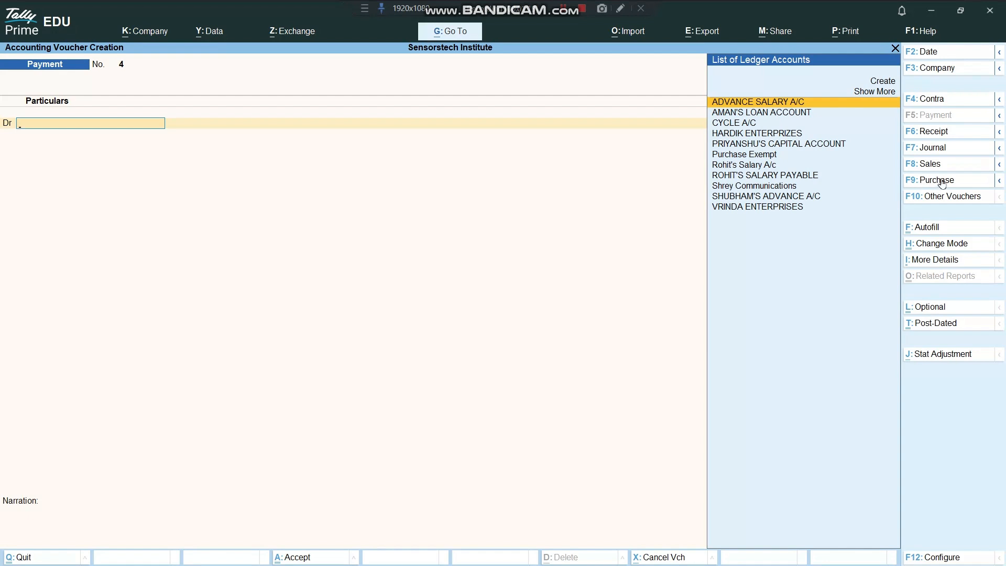
pyautogui.click(935, 163)
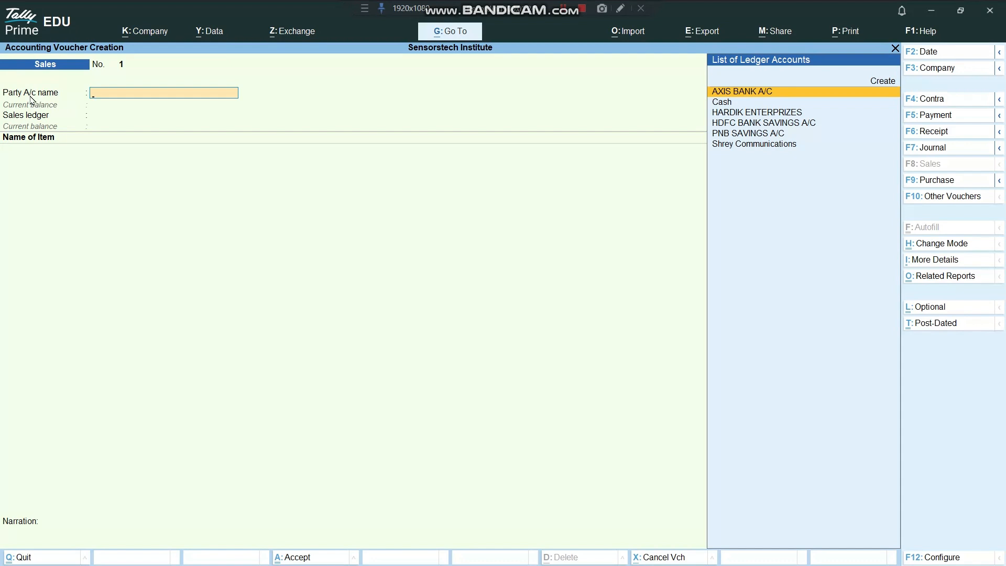
pyautogui.press('alt')
pyautogui.hotkey('alt', 'c')
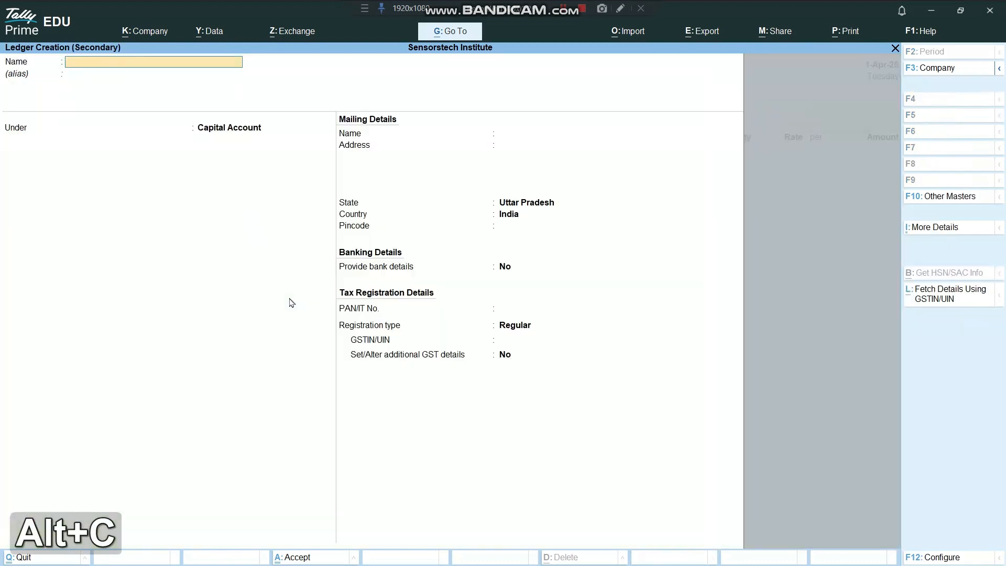
pyautogui.press('shift')
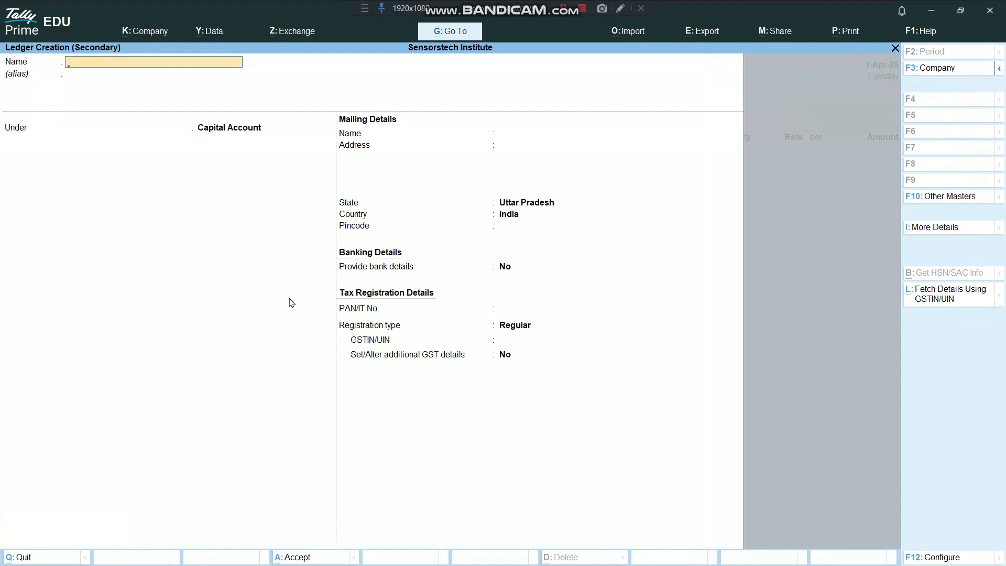
pyautogui.write('Farhan T')
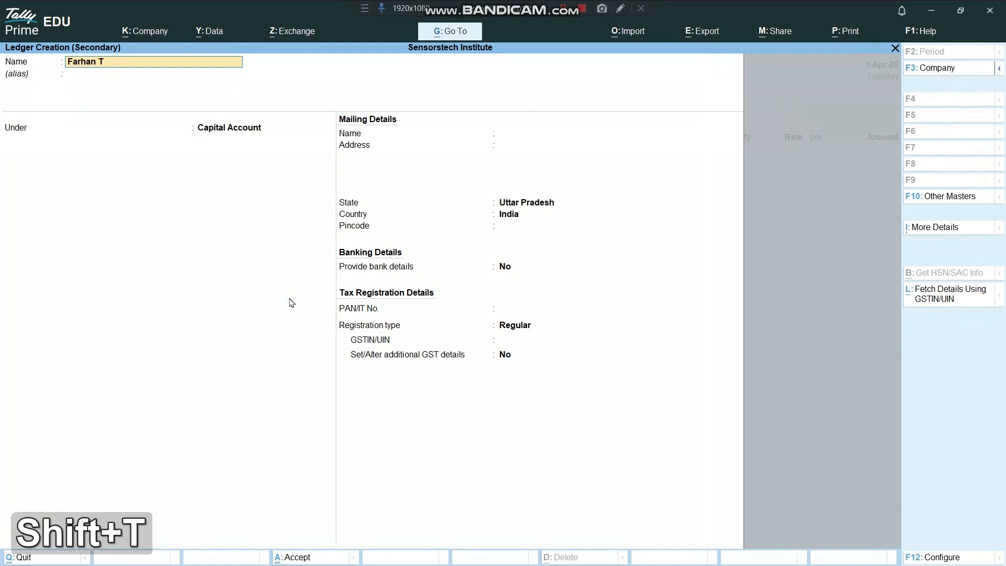
pyautogui.write('extiles')
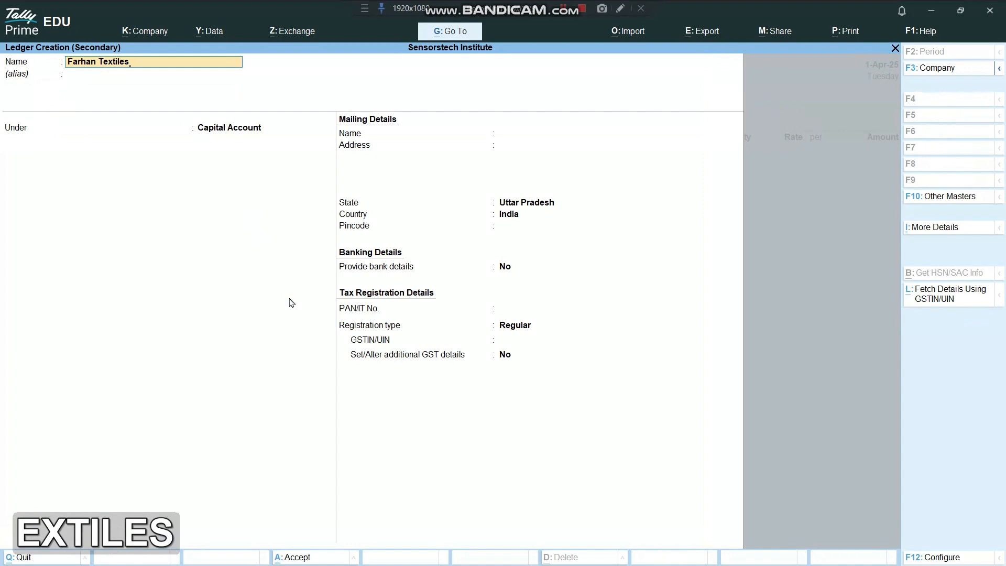
pyautogui.press('Return')
pyautogui.press('Return')
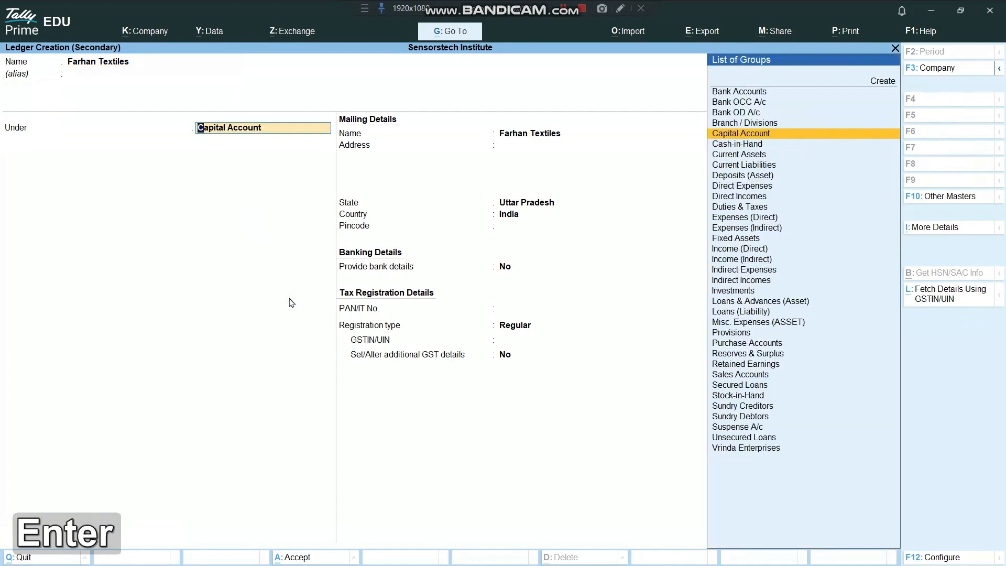
# Place the Farhan Textiles ledger under Sundry Debtors and set bill-by-bill balance maintenance to No
pyautogui.press('BackSpace')
pyautogui.press('BackSpace')
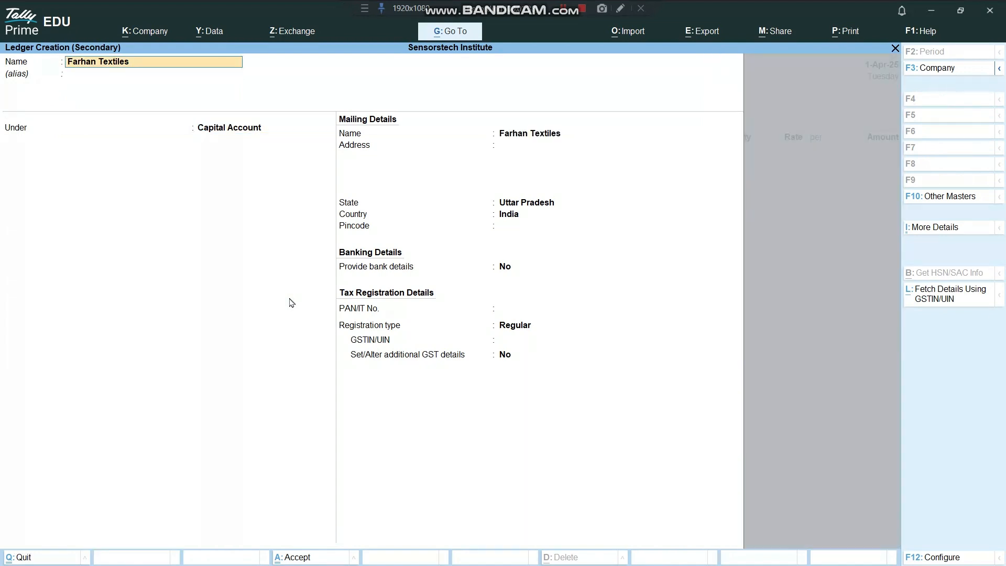
pyautogui.press('Return')
pyautogui.press('Return')
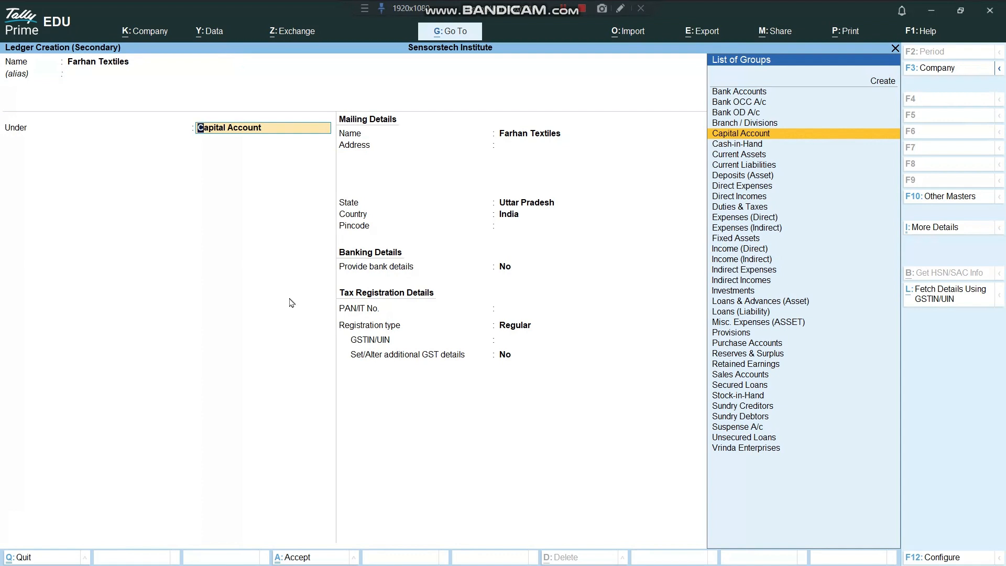
pyautogui.write('Sund')
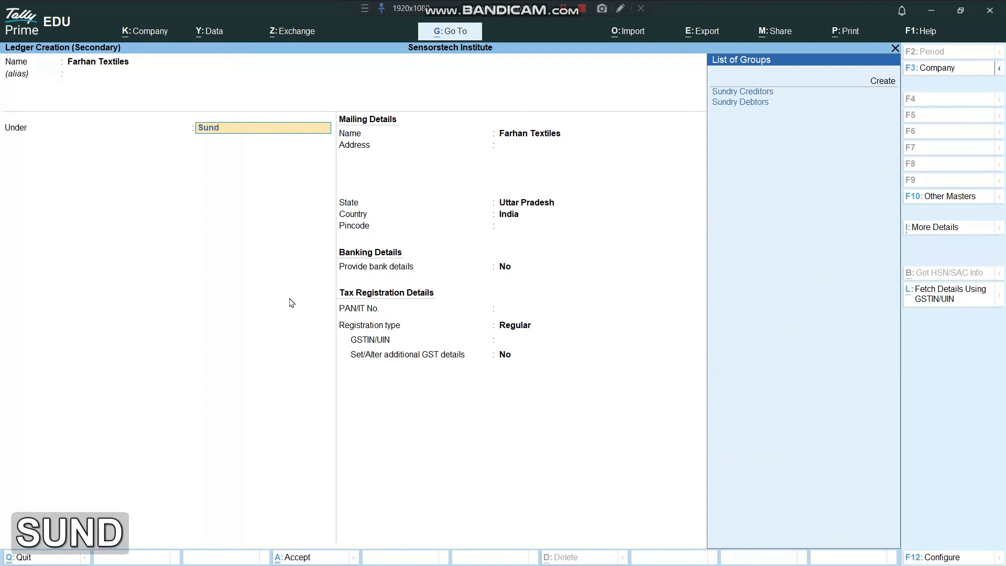
pyautogui.press('Down')
pyautogui.press('Return')
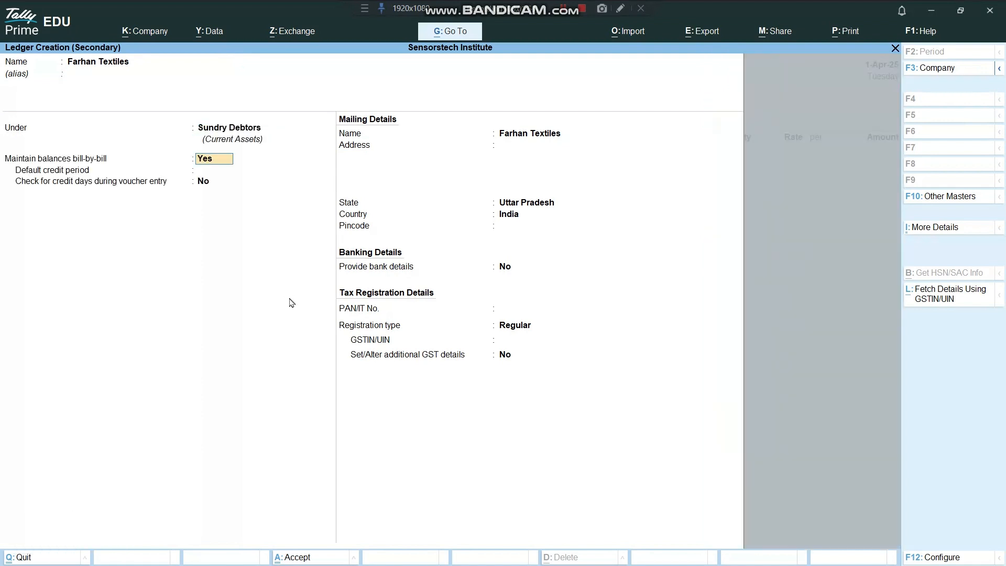
pyautogui.press('n')
pyautogui.press('Return')
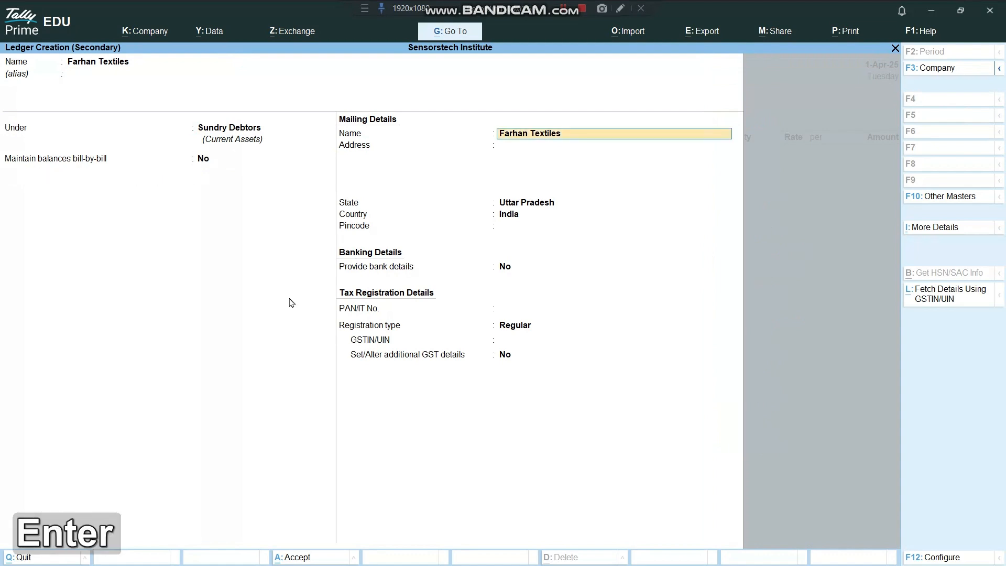
# Leave the address and pincode blank, keep the other ledger defaults, and save the Farhan Textiles ledger
pyautogui.press('Return')
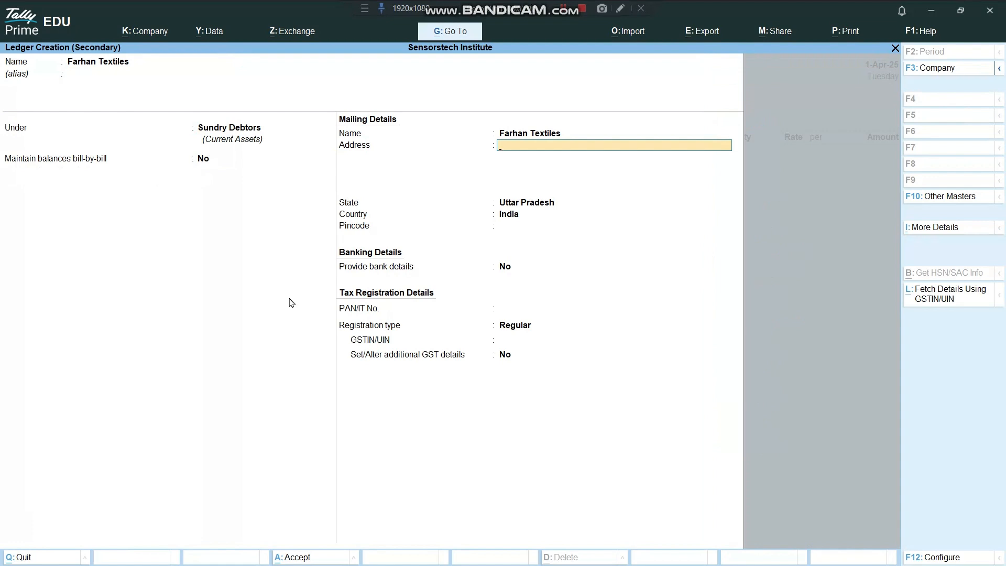
pyautogui.press('Return')
pyautogui.press('Return')
pyautogui.press('Return')
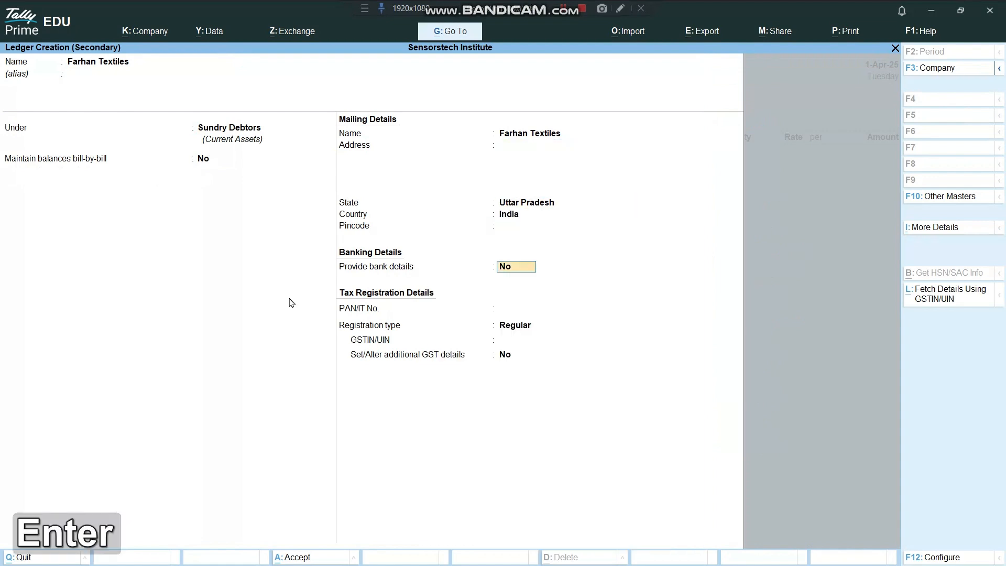
pyautogui.press('BackSpace')
pyautogui.press('BackSpace')
pyautogui.press('BackSpace')
pyautogui.press('BackSpace')
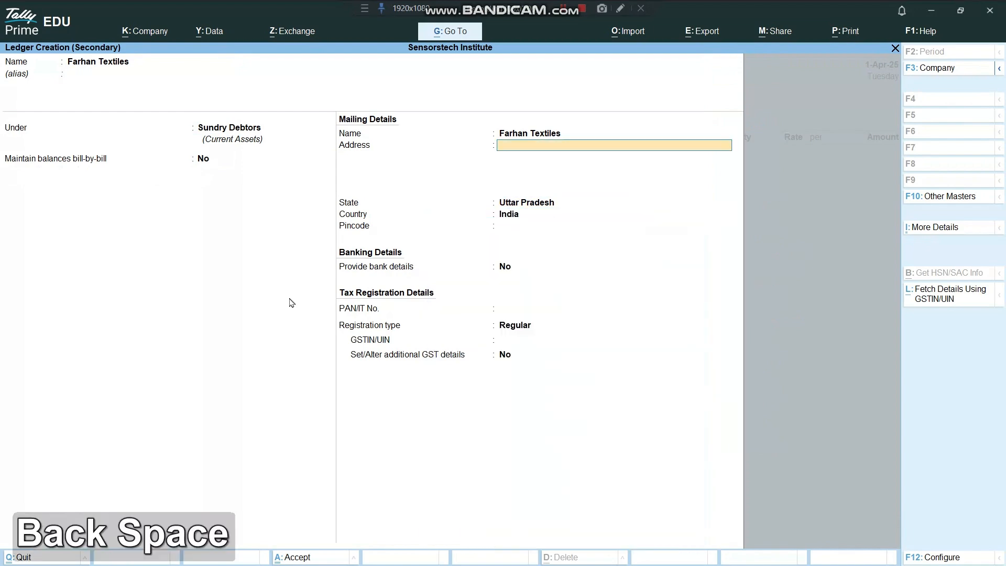
pyautogui.press('Return')
pyautogui.press('Return')
pyautogui.hotkey('ctrl', 'a')
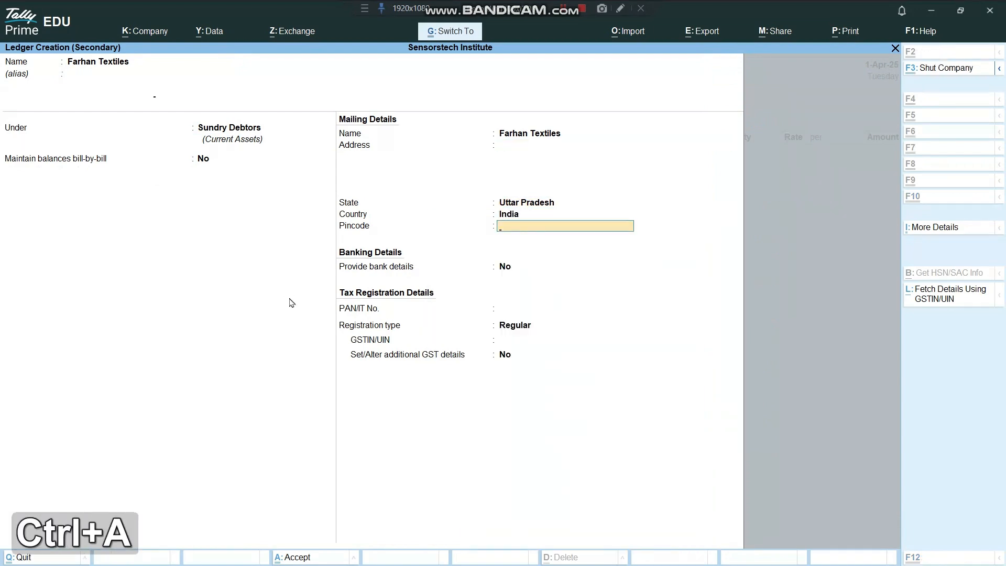
pyautogui.hotkey('ctrl', 'a')
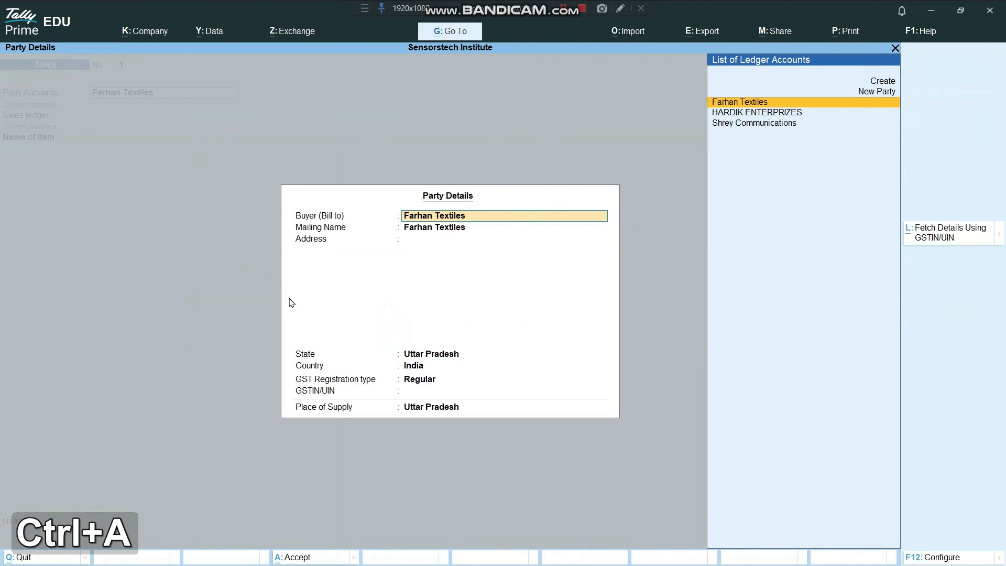
# Accept the party details for Farhan Textiles with the address blank and Uttar Pradesh as place of supply
pyautogui.press('Return')
pyautogui.press('Return')
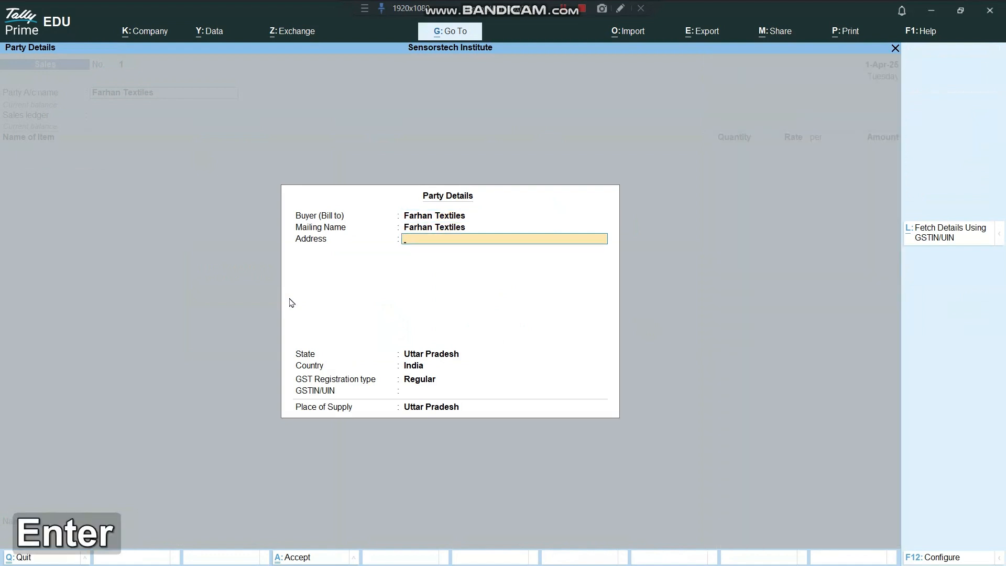
pyautogui.press('ctrl')
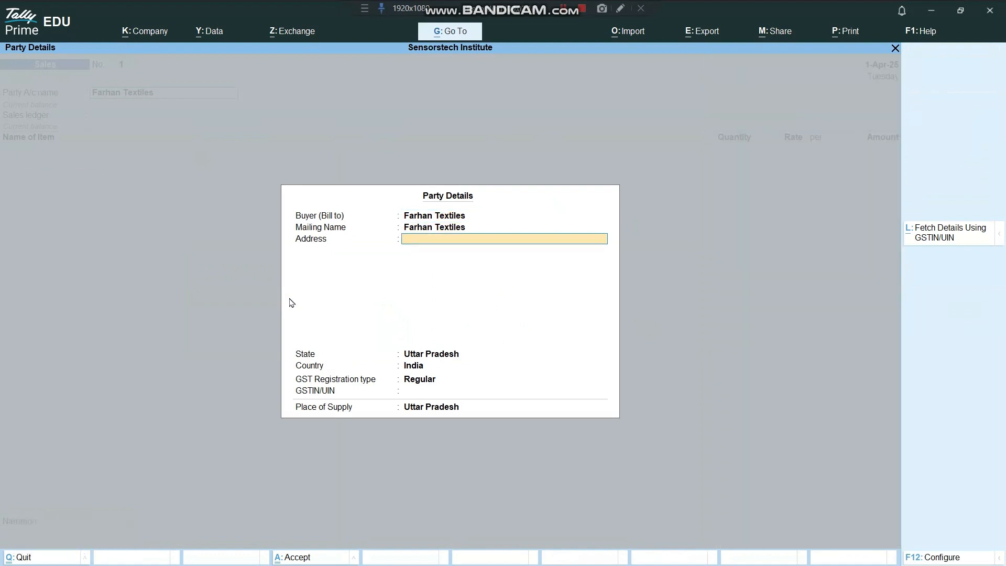
pyautogui.press('Return')
pyautogui.press('Return')
pyautogui.press('Return')
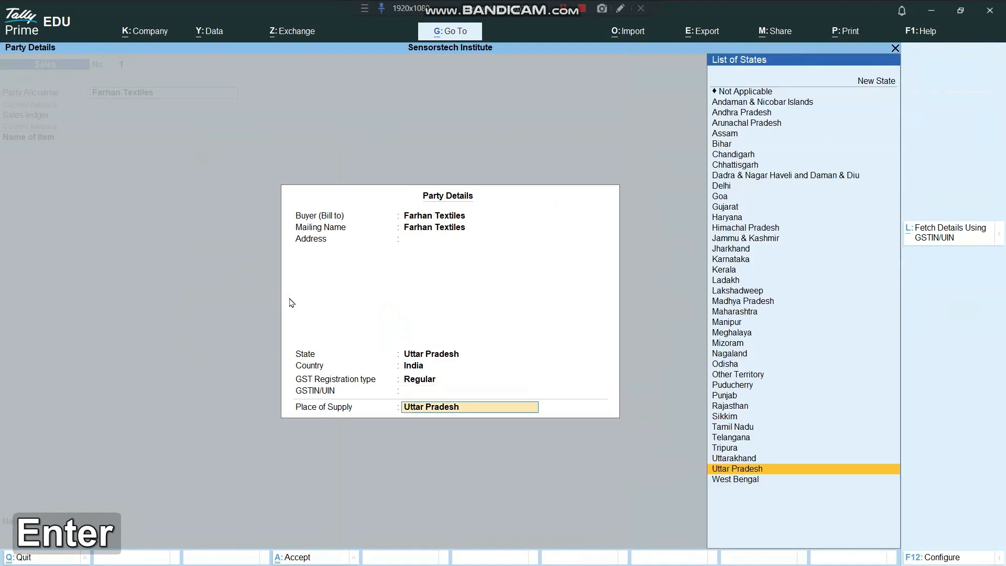
pyautogui.press('ctrl')
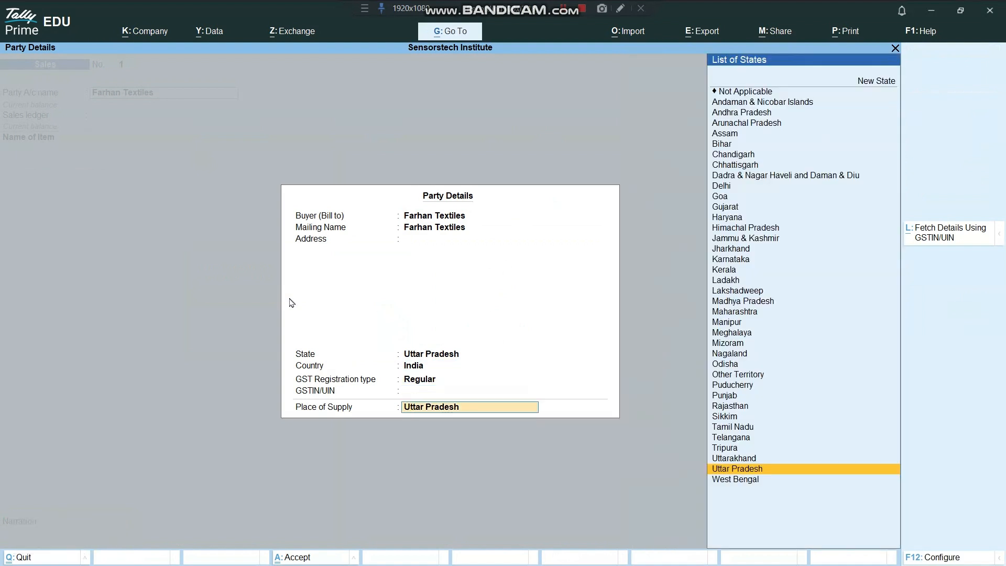
pyautogui.hotkey('ctrl', 'a')
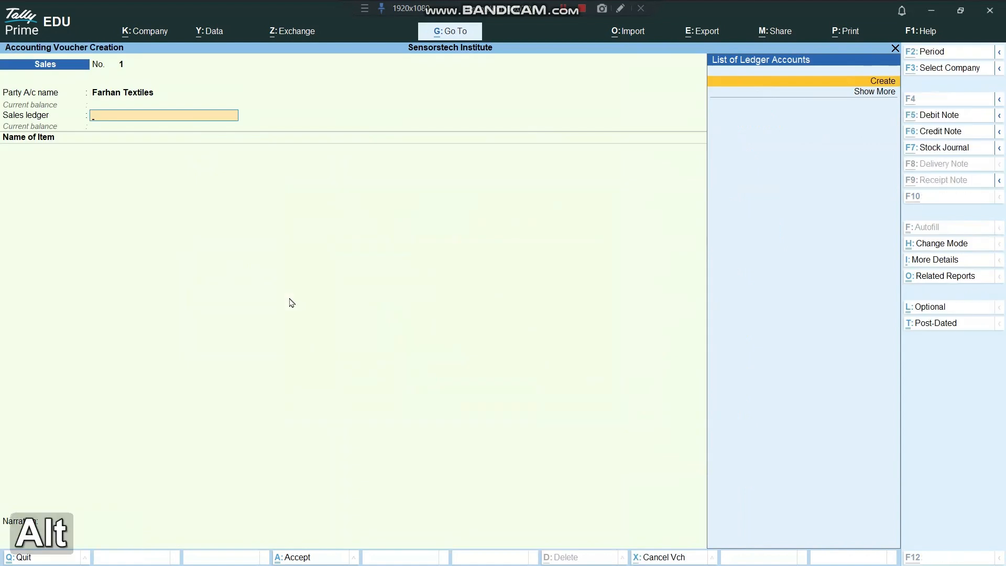
# Begin creating a ledger named Sales Exempt for the voucher's sales ledger, leaving its alias blank
pyautogui.hotkey('alt', 'c')
pyautogui.write('Sales')
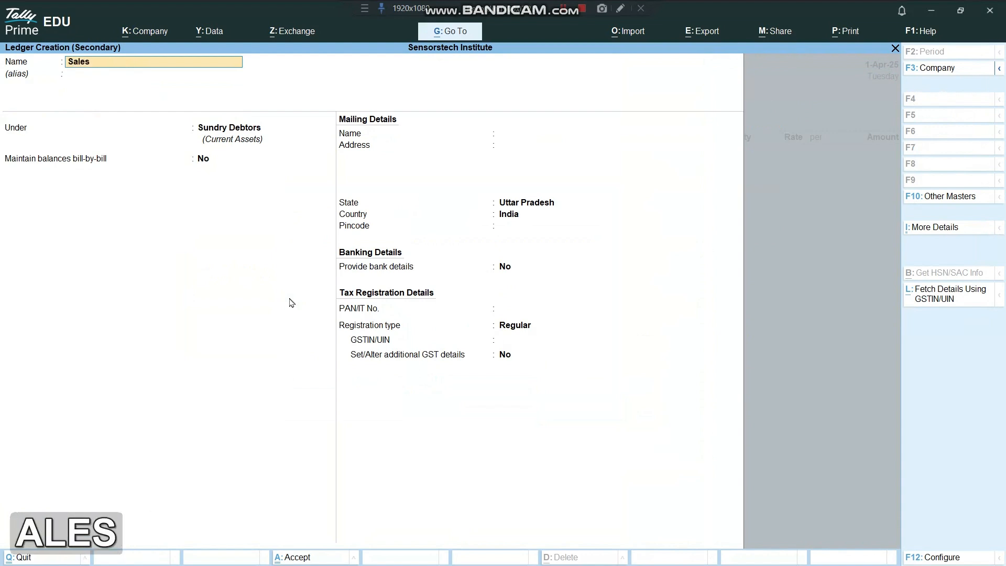
pyautogui.press('shift')
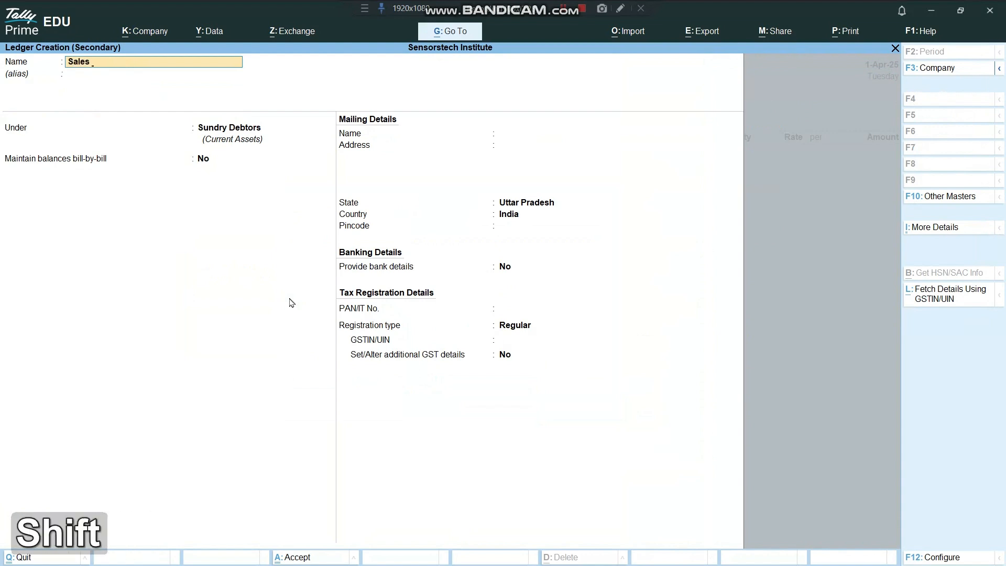
pyautogui.write('Ex')
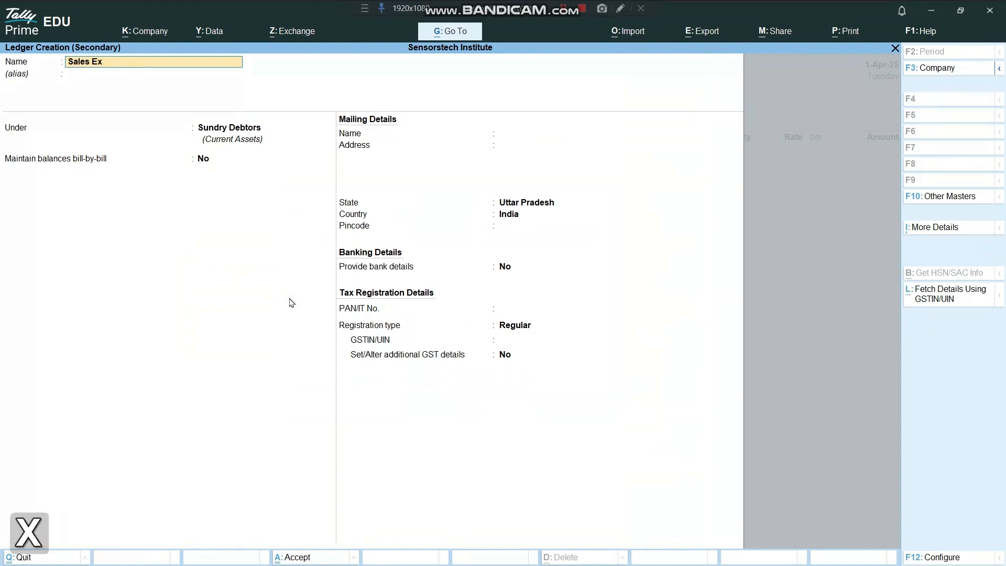
pyautogui.write('empt')
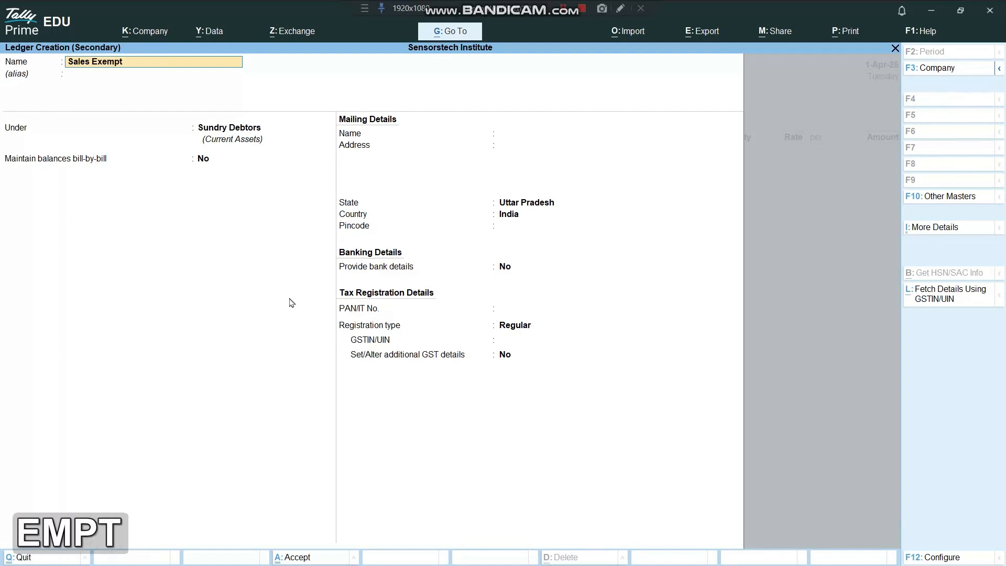
pyautogui.press('Return')
pyautogui.press('Return')
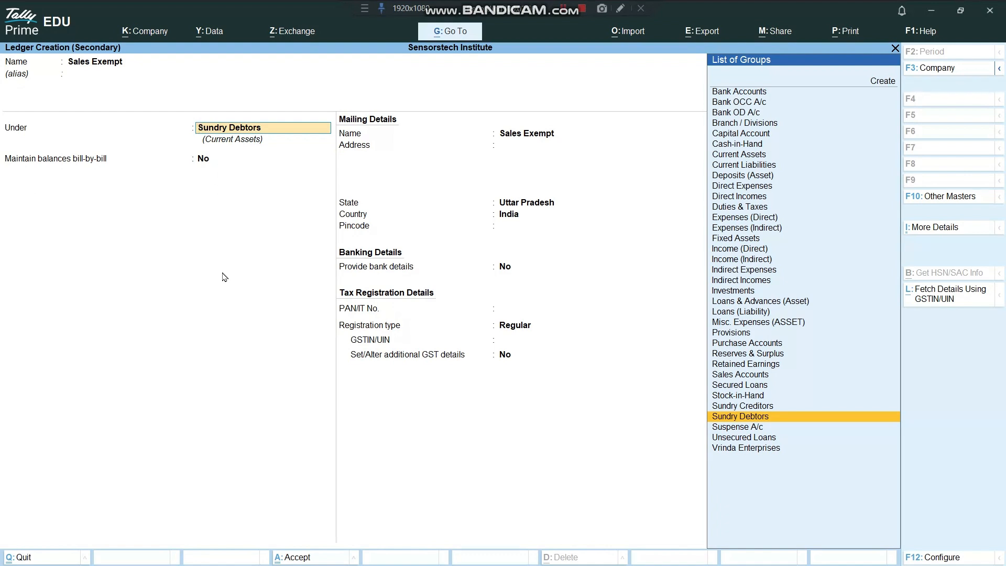
pyautogui.write('Pur')
pyautogui.press('BackSpace')
pyautogui.press('BackSpace')
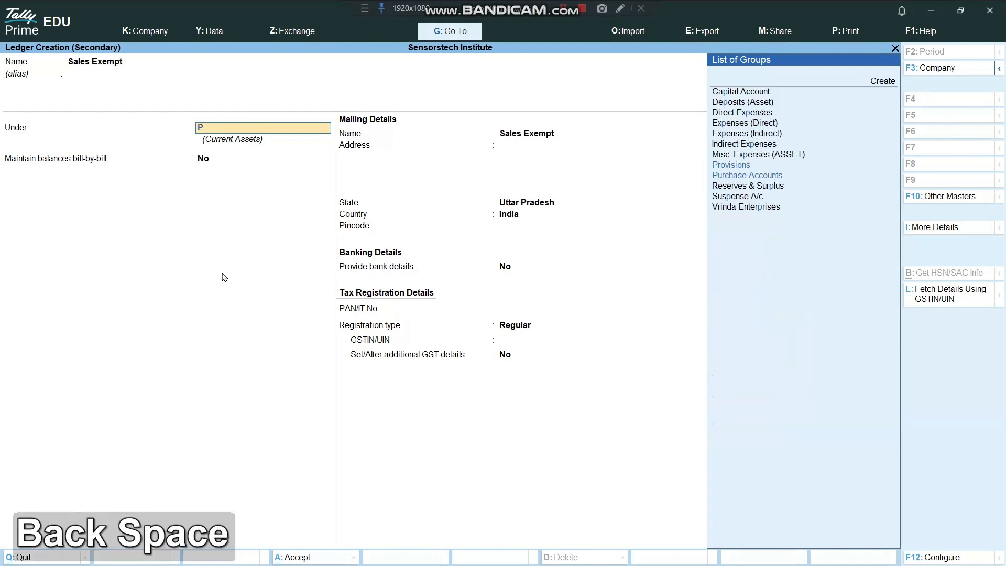
pyautogui.press('BackSpace')
pyautogui.press('BackSpace')
pyautogui.press('Return')
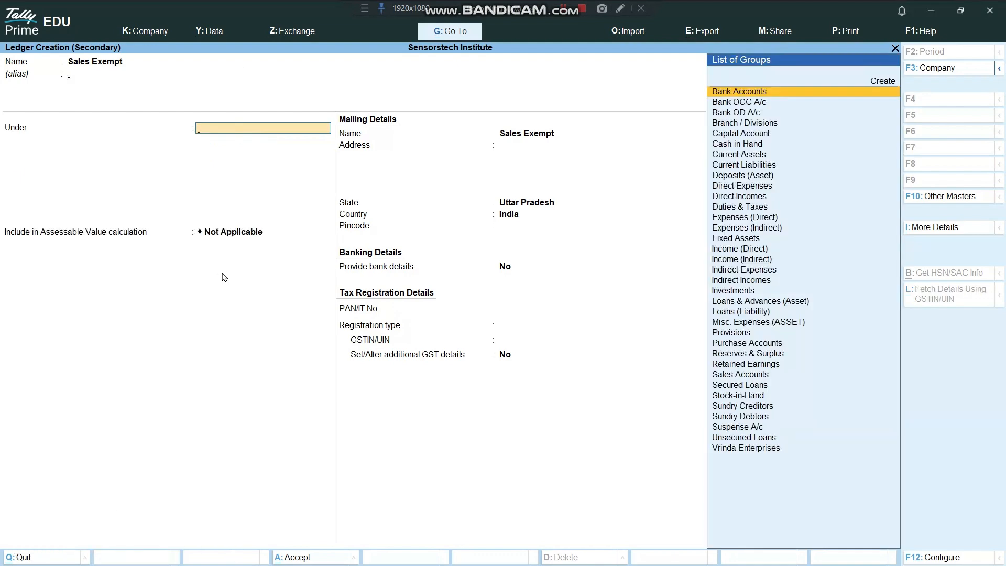
pyautogui.press('BackSpace')
pyautogui.press('Return')
# Place the Sales Exempt ledger under Sales Accounts and keep its assessable value calculation as Not Applicable
pyautogui.write('Sal')
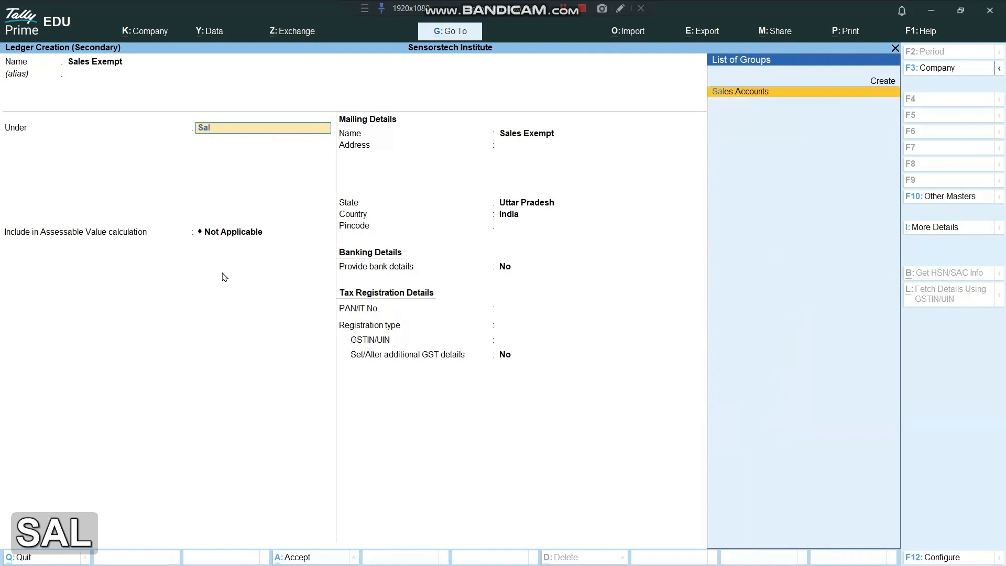
pyautogui.press('Return')
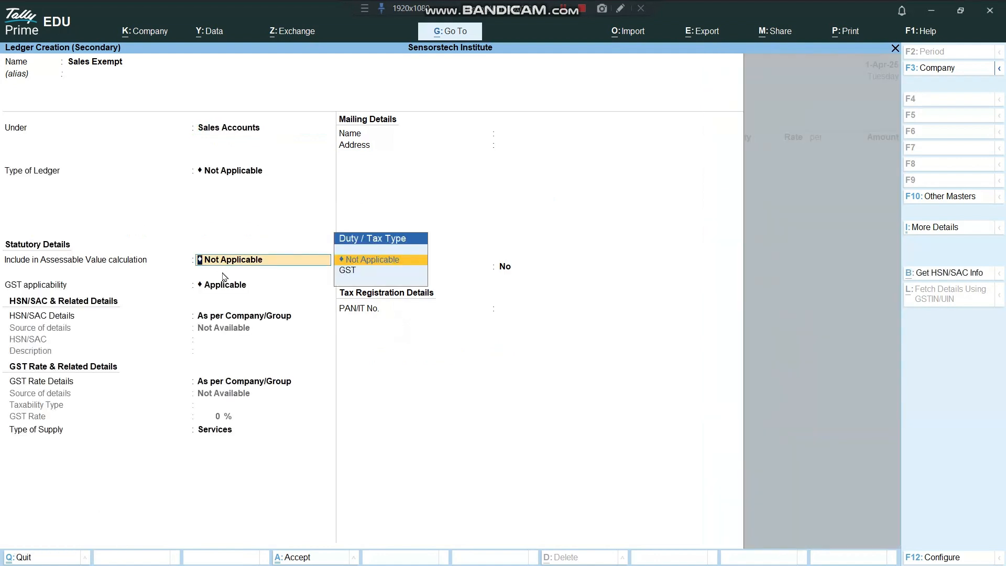
pyautogui.press('Return')
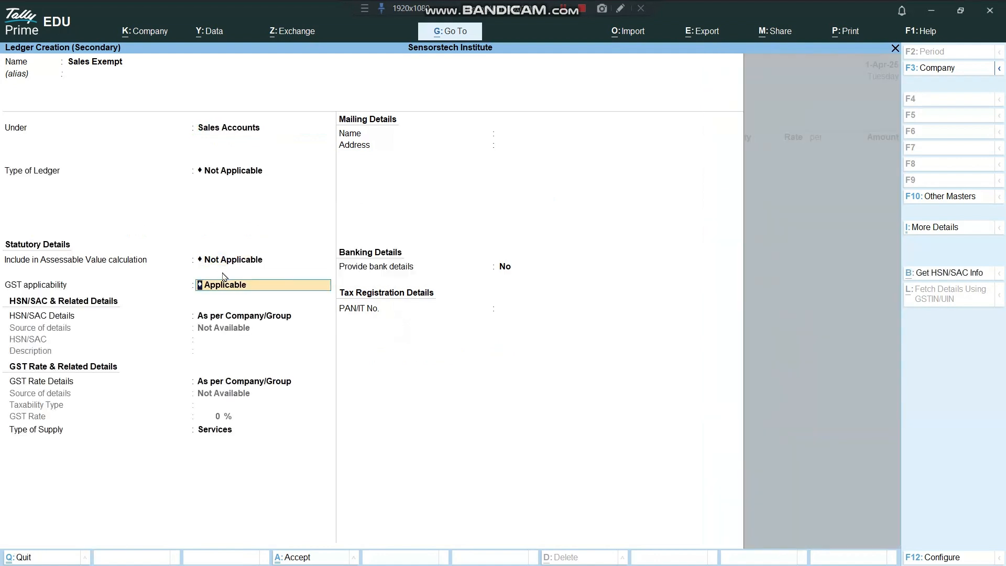
pyautogui.press('ctrl')
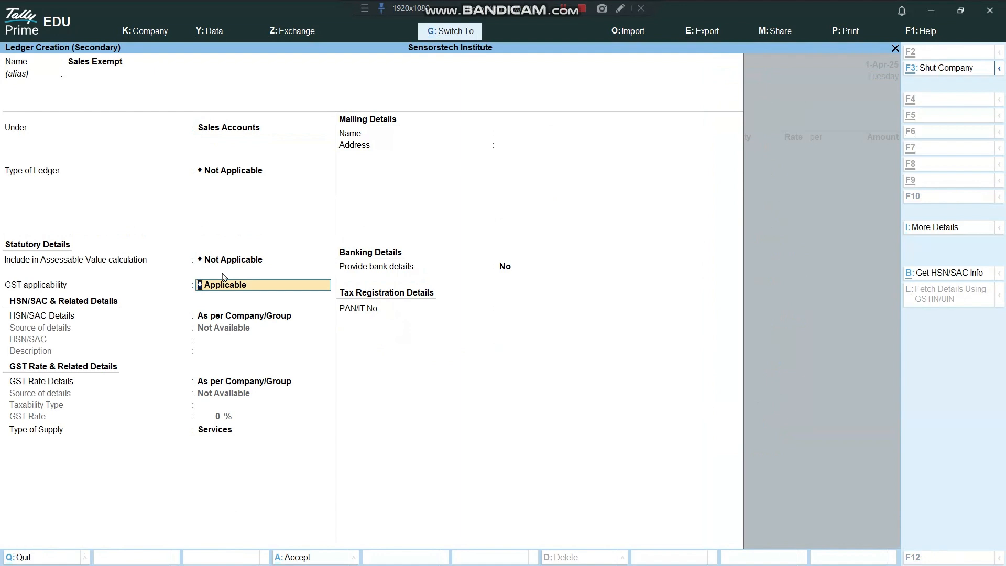
# Go back to the Sales Exempt ledger's alias and group, and reconfirm the blank alias and Sales Accounts
pyautogui.press('BackSpace')
pyautogui.press('BackSpace')
pyautogui.press('BackSpace')
pyautogui.press('BackSpace')
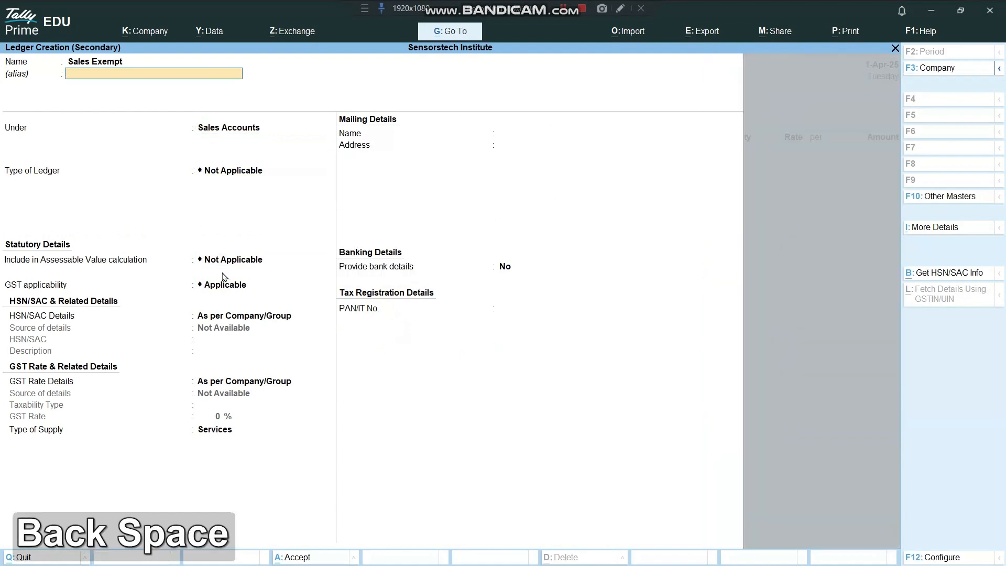
pyautogui.press('Return')
pyautogui.press('ctrl')
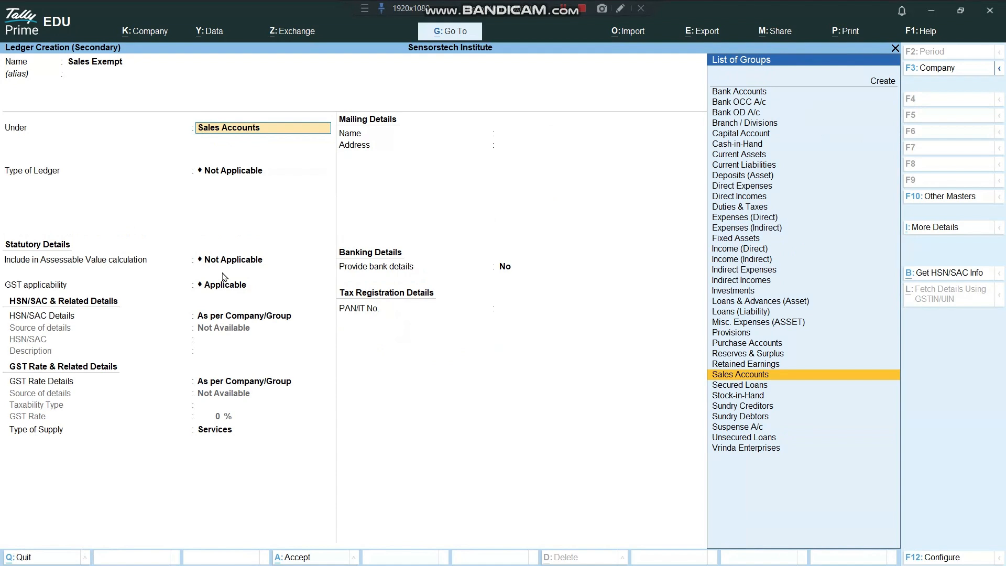
pyautogui.press('Return')
pyautogui.press('Return')
pyautogui.press('Return')
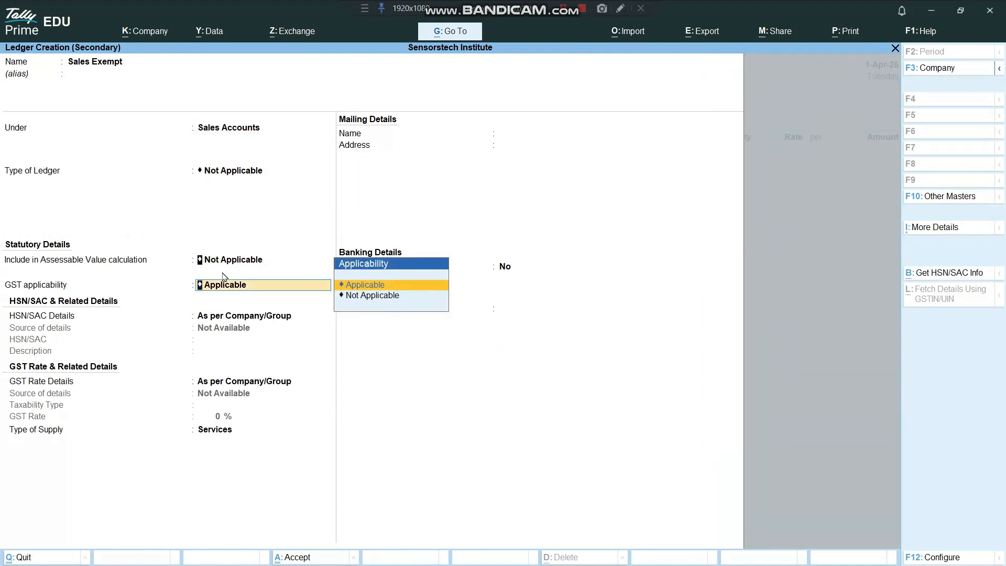
# Keep GST applicability as Applicable and HSN/SAC details As per Company/Group, and save the Sales Exempt ledger
pyautogui.press('Return')
pyautogui.press('Return')
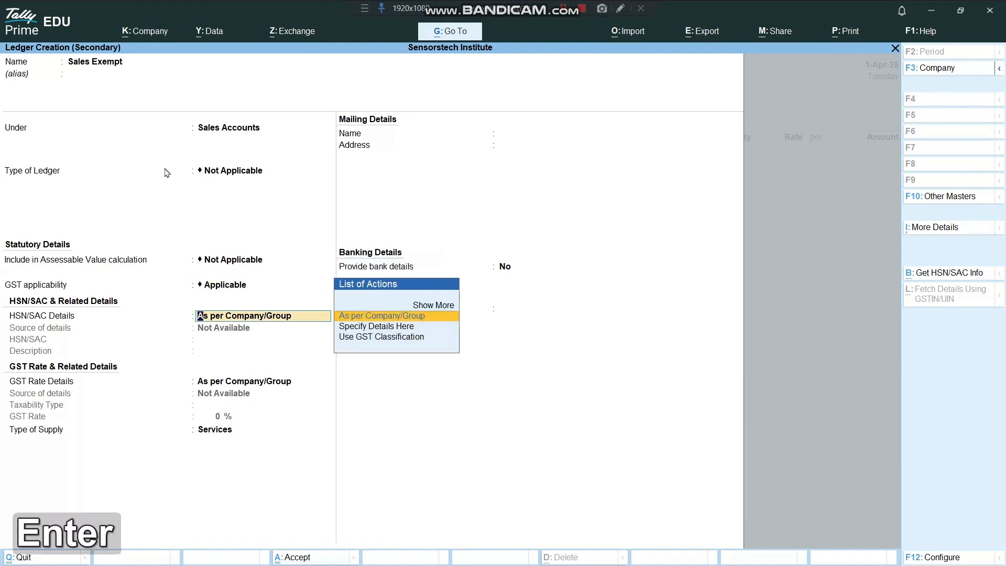
pyautogui.press('ctrl')
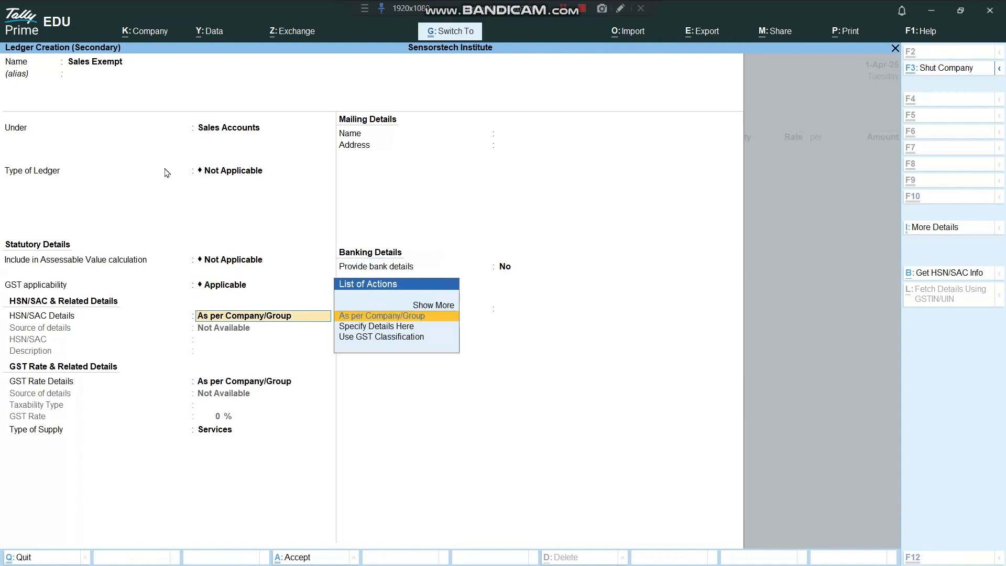
pyautogui.hotkey('ctrl', 'a')
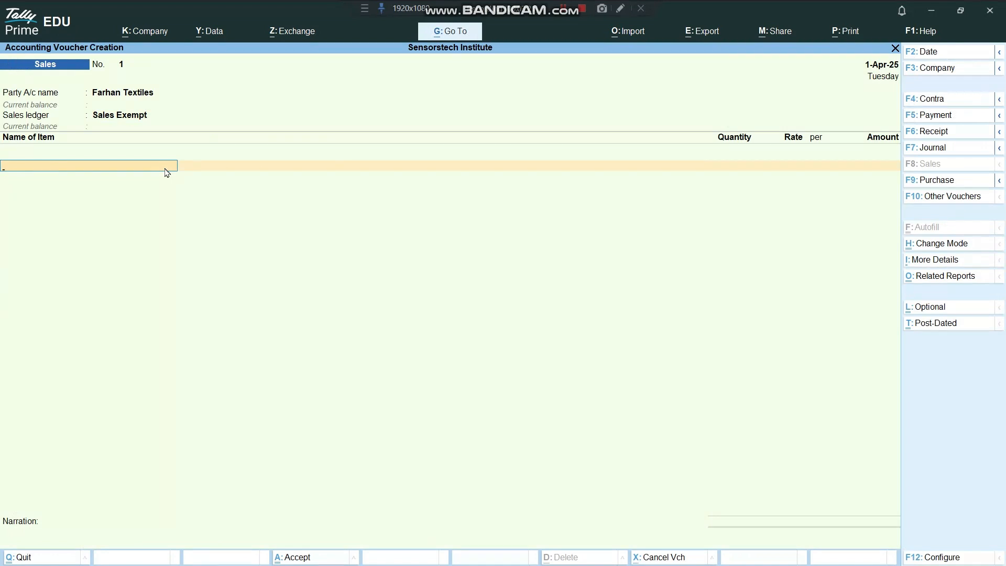
# Begin creating a stock item named Refind Wheat Flour(Maida) 200rs Kg under Primary, with no alias, from the voucher's item line
pyautogui.hotkey('alt', 'c')
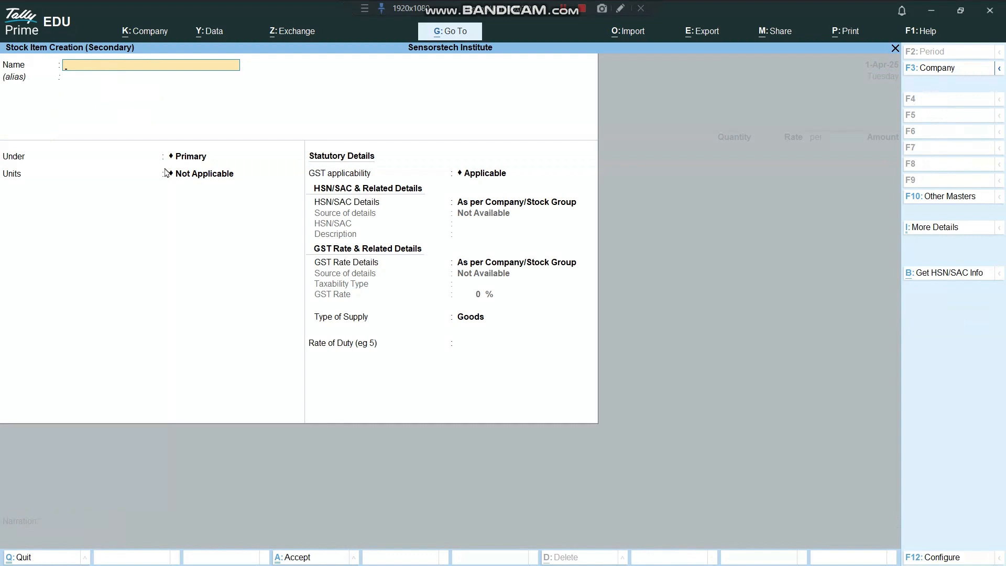
pyautogui.write('Fe')
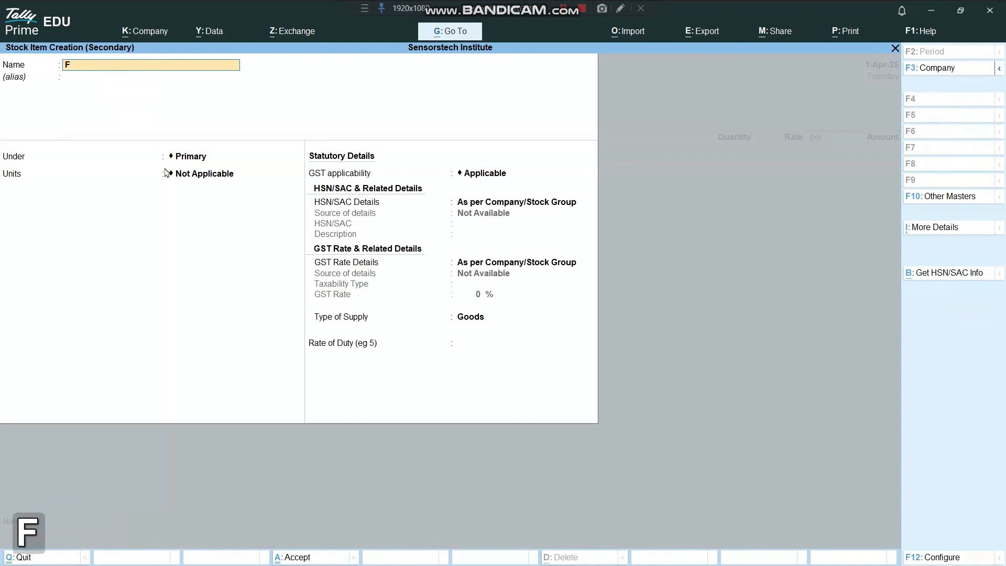
pyautogui.press('BackSpace')
pyautogui.press('BackSpace')
pyautogui.write('Refin')
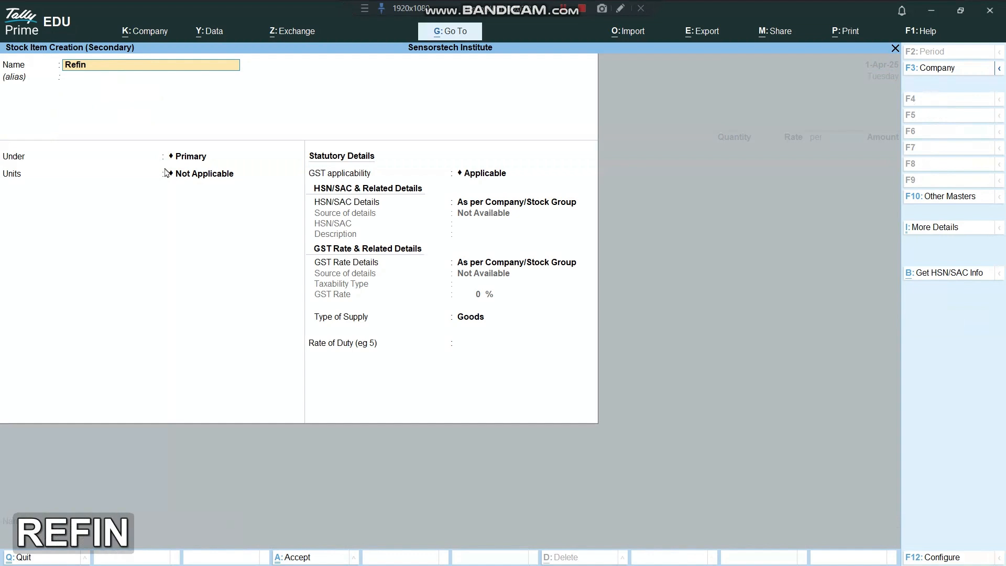
pyautogui.write('d Wheat flour')
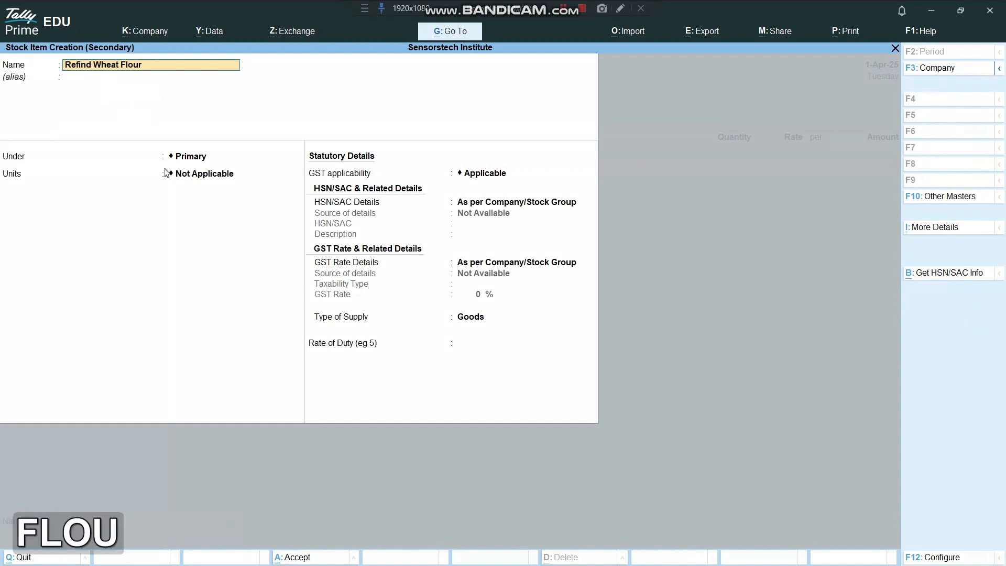
pyautogui.write(')')
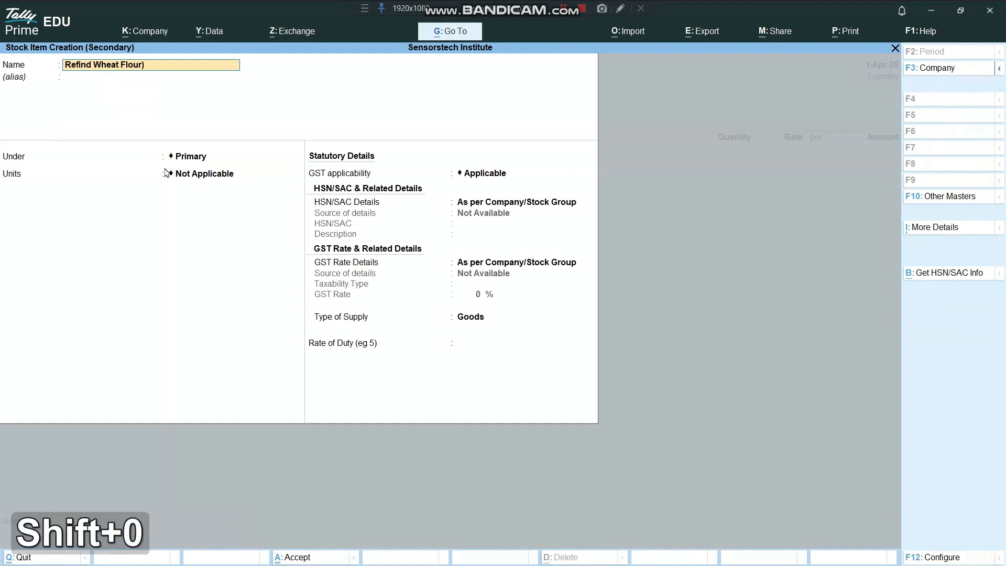
pyautogui.press('BackSpace')
pyautogui.write('(Mai')
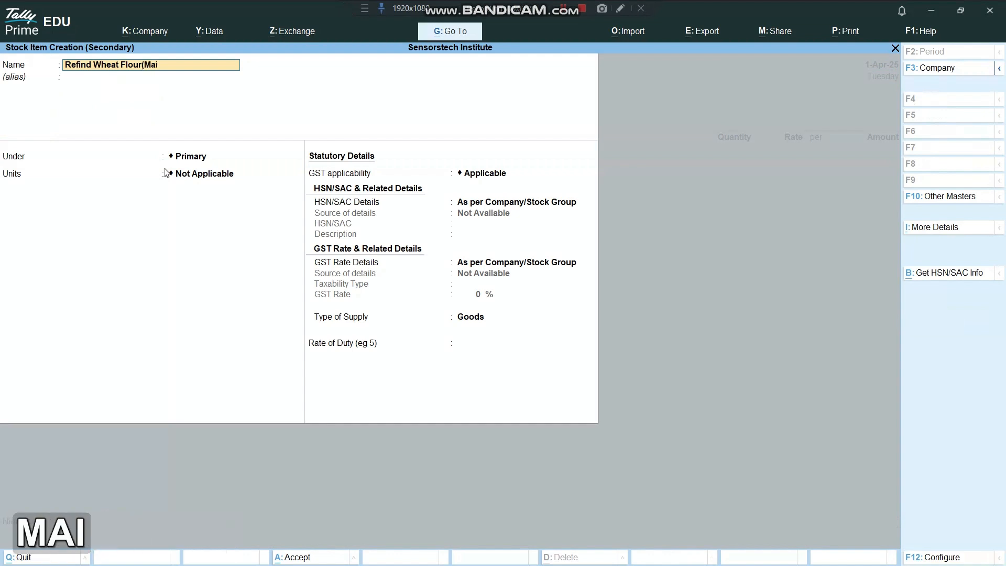
pyautogui.write('da)')
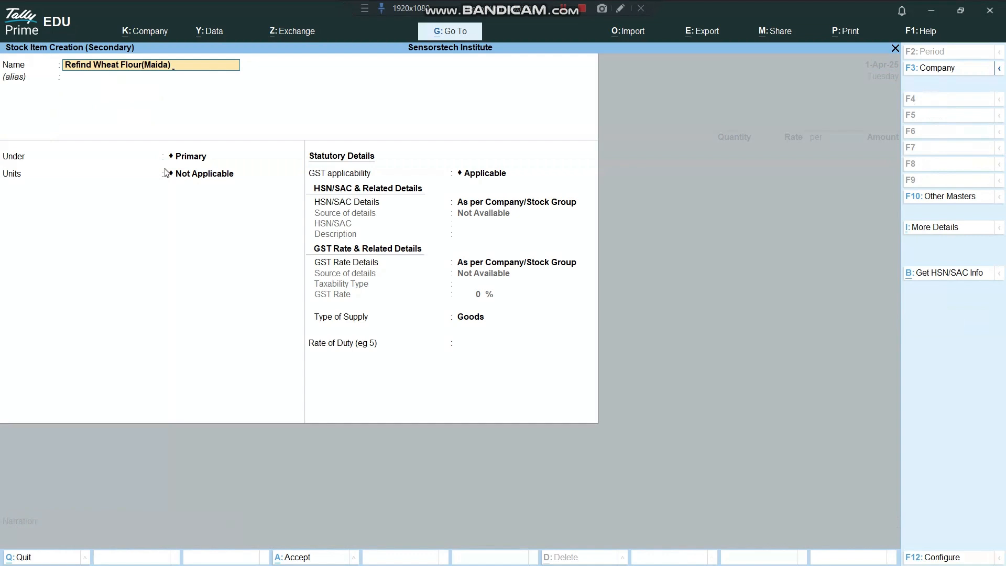
pyautogui.write(' 20')
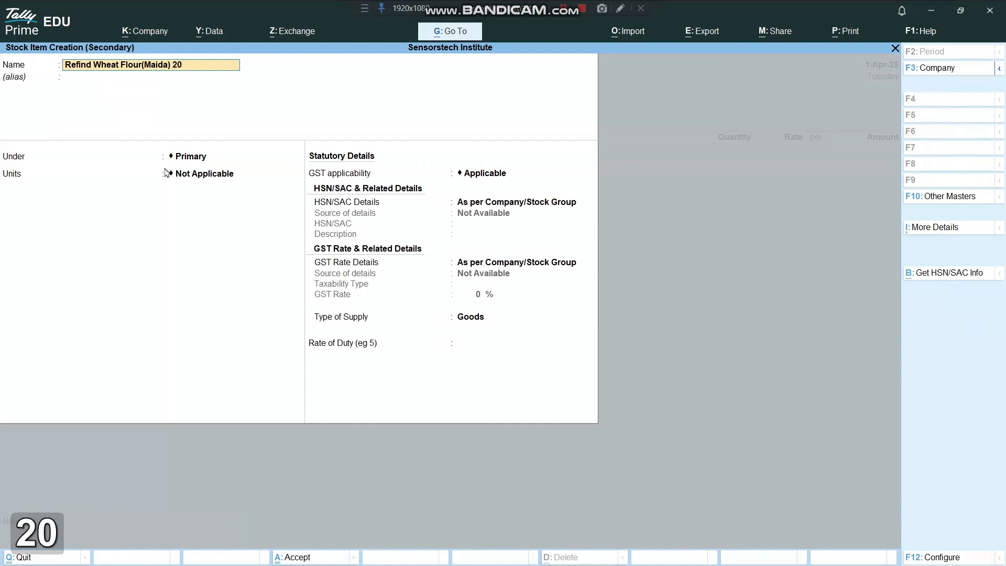
pyautogui.write('0rs Kg')
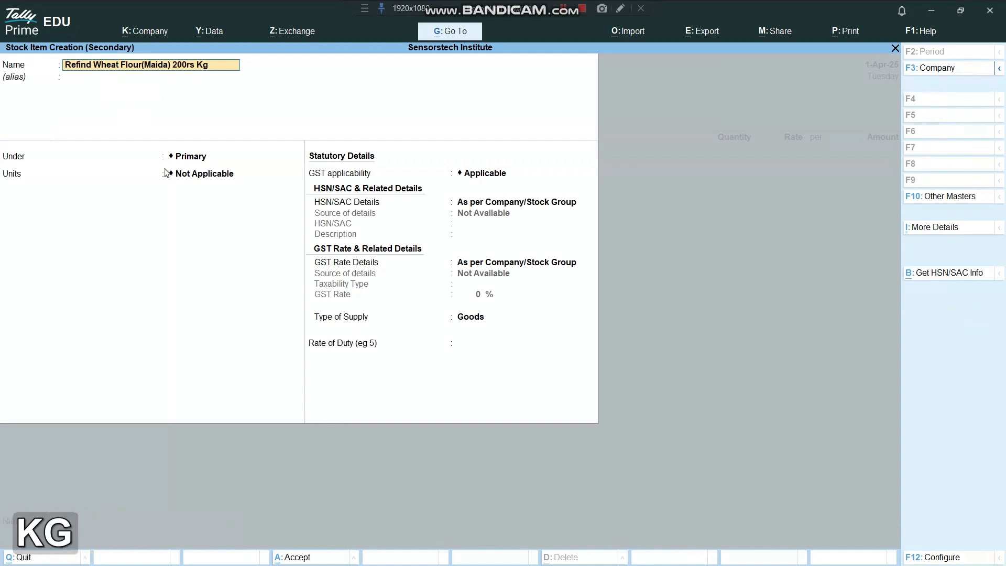
pyautogui.press('Return')
pyautogui.press('Return')
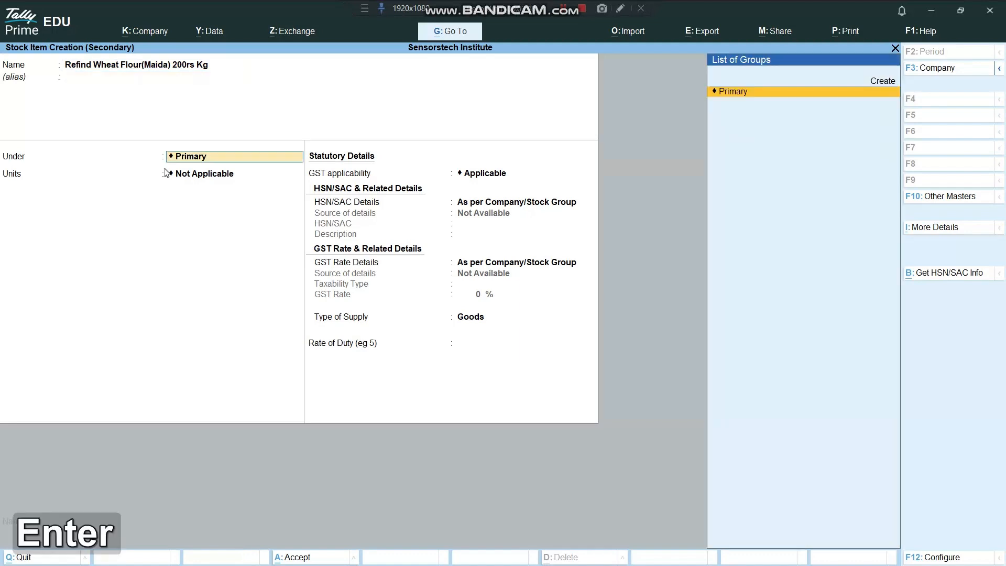
pyautogui.press('Return')
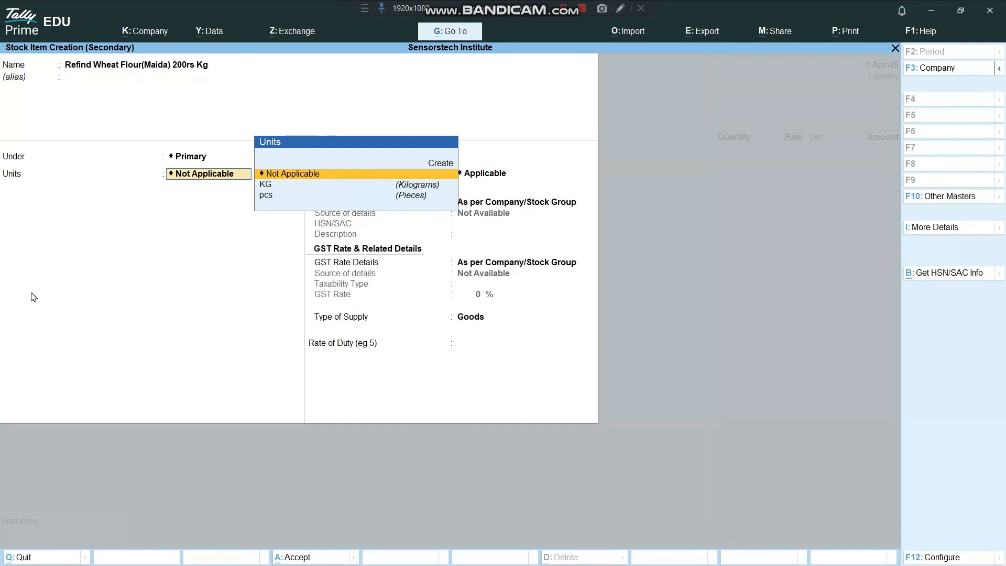
# Start a new simple unit of measure for the stock item with the symbol g
pyautogui.press('Down')
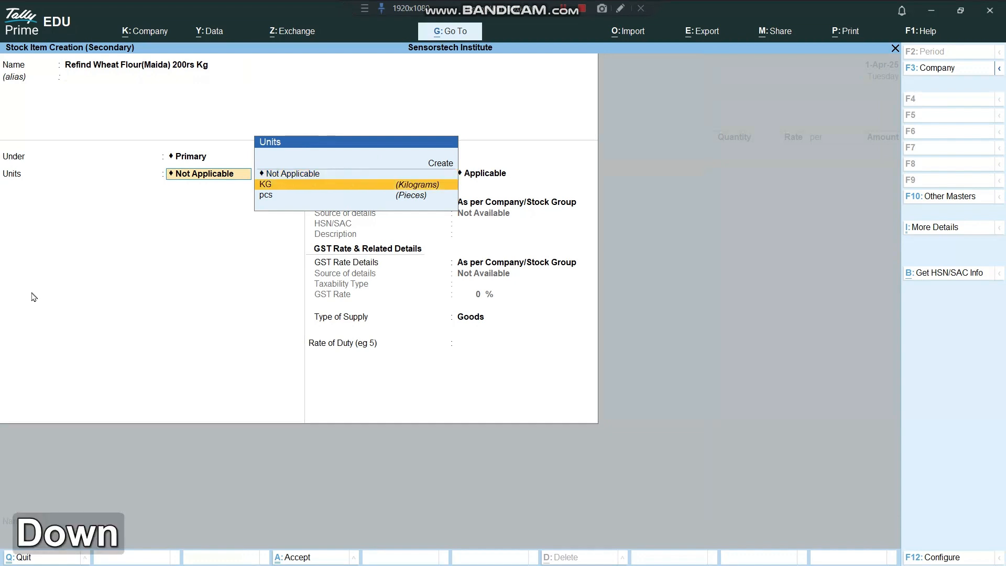
pyautogui.press('Up')
pyautogui.press('Up')
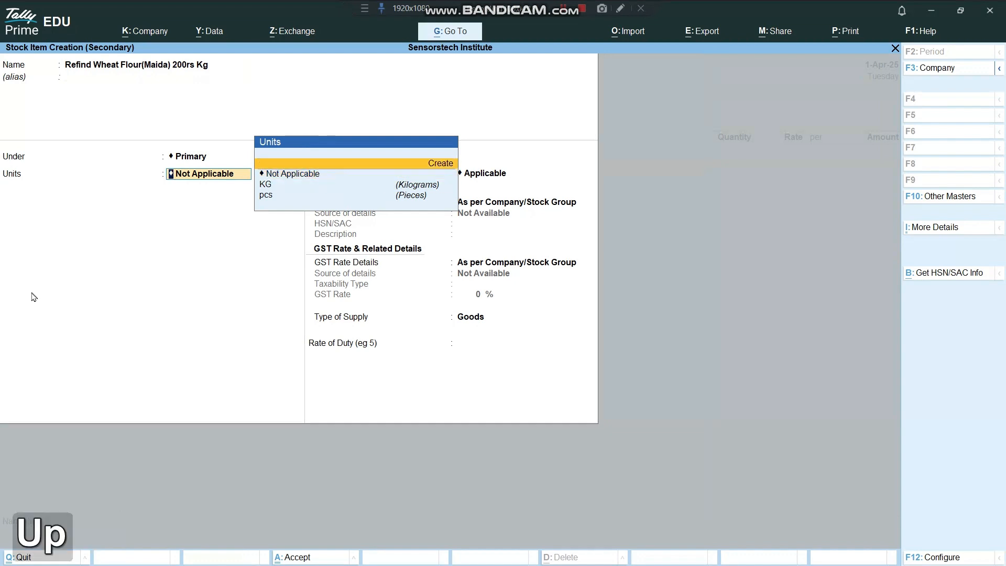
pyautogui.press('Down')
pyautogui.press('Down')
pyautogui.press('Up')
pyautogui.press('Up')
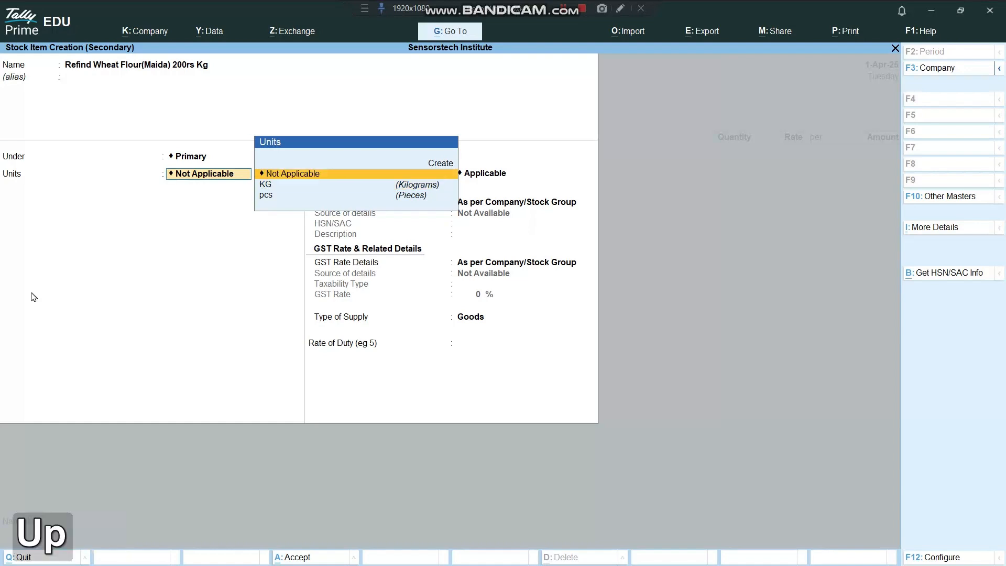
pyautogui.press('Return')
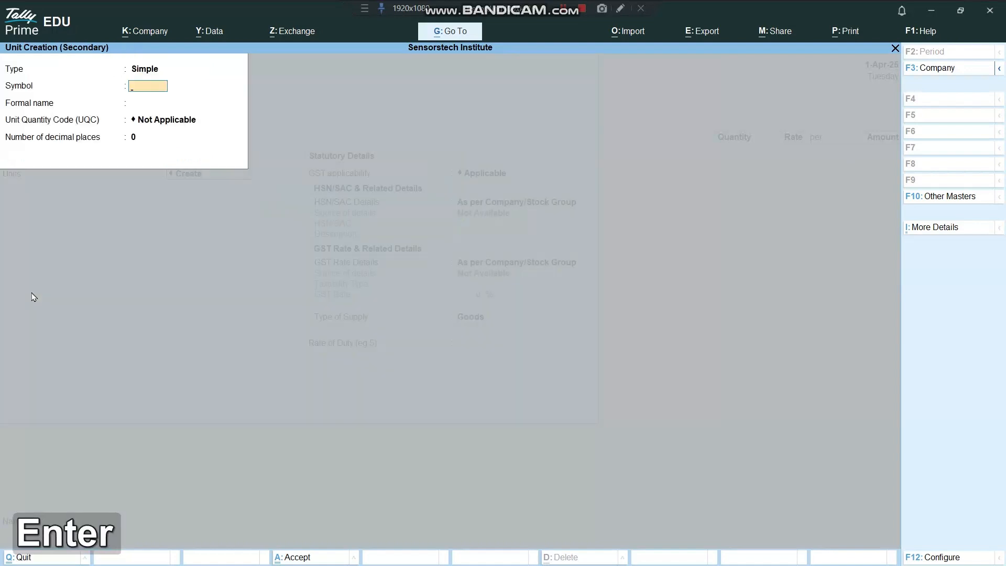
pyautogui.write('g')
pyautogui.press('Return')
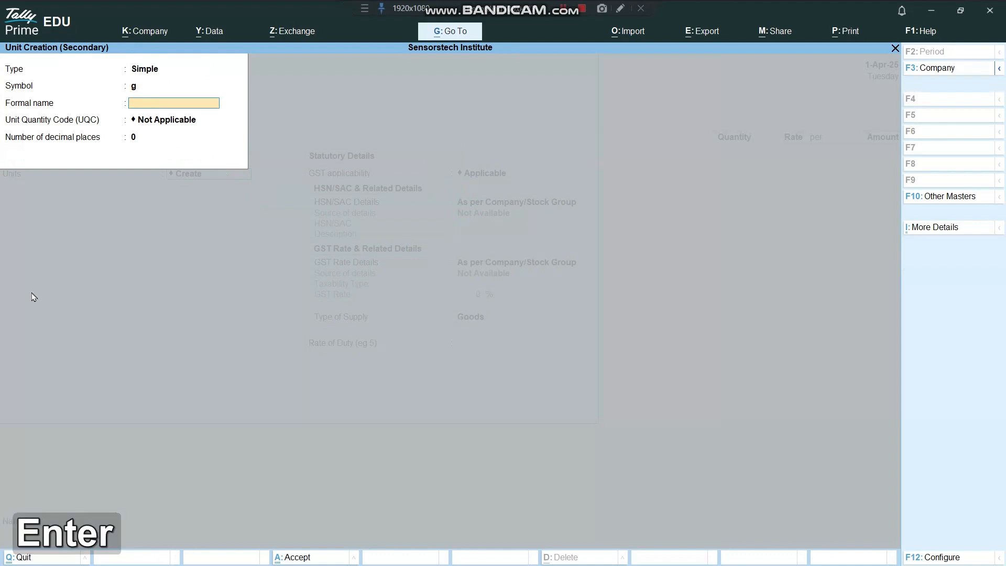
# Set the new unit's formal name to Grammes
pyautogui.write('Gramm')
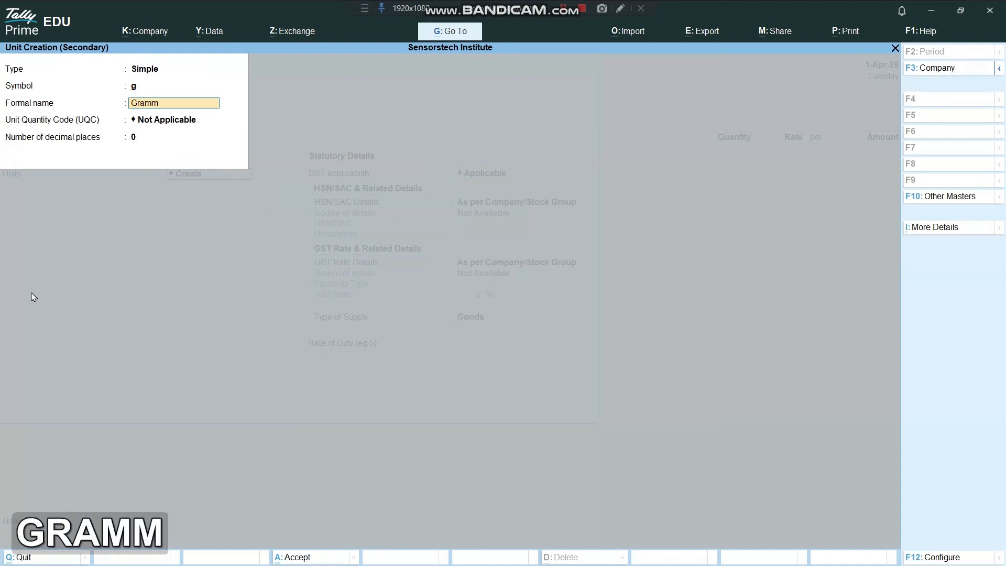
pyautogui.write('es')
pyautogui.press('BackSpace')
pyautogui.press('BackSpace')
pyautogui.write('as')
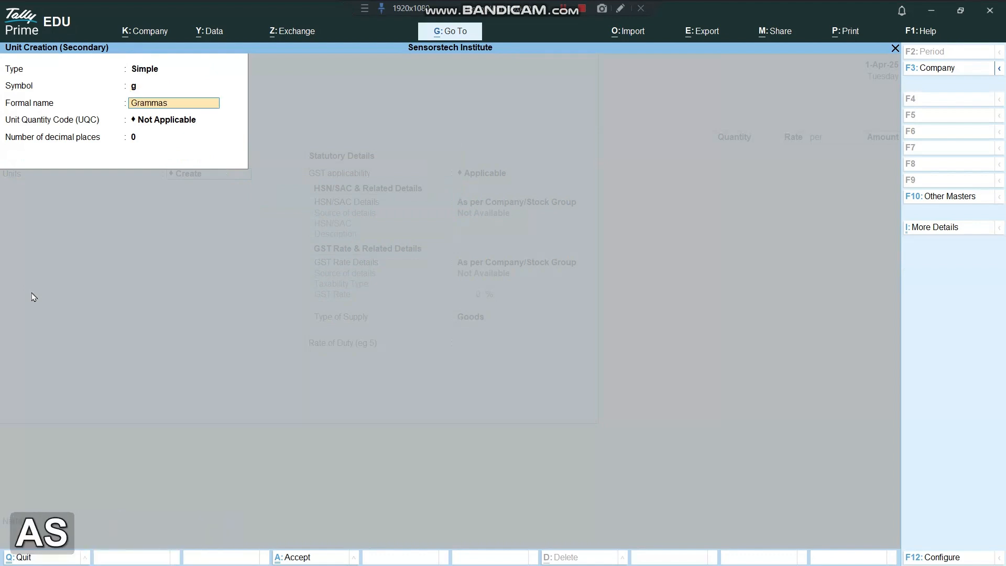
pyautogui.press('BackSpace')
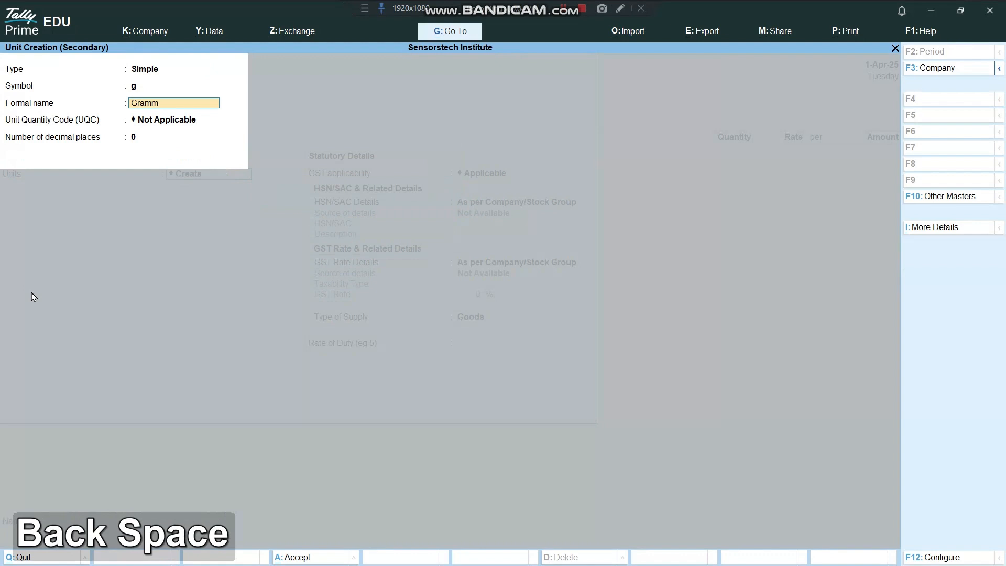
pyautogui.write('es')
pyautogui.press('Return')
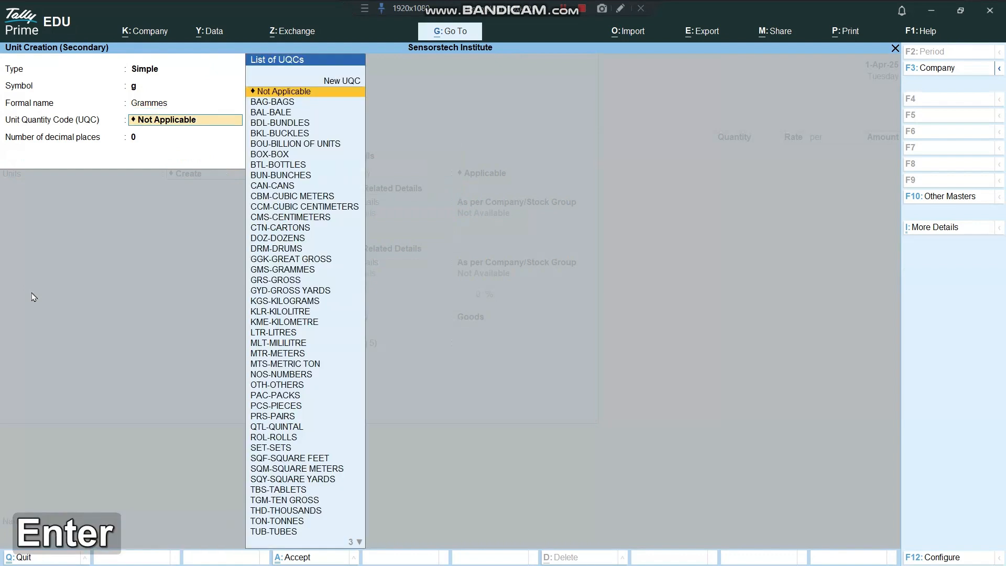
# Assign the unit quantity code GMS-GRAMMES with 0 decimal places and save the unit
pyautogui.write('gms')
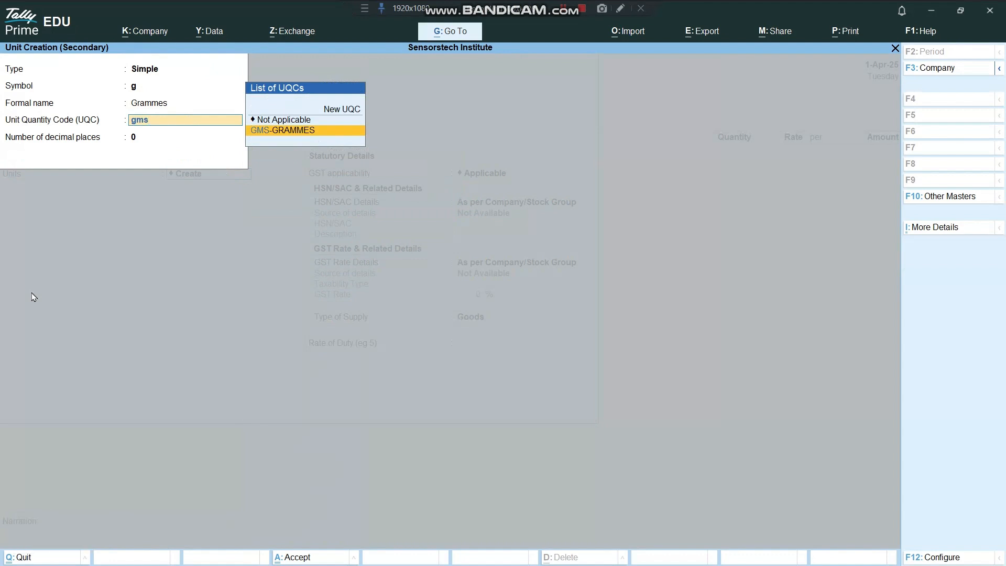
pyautogui.press('Return')
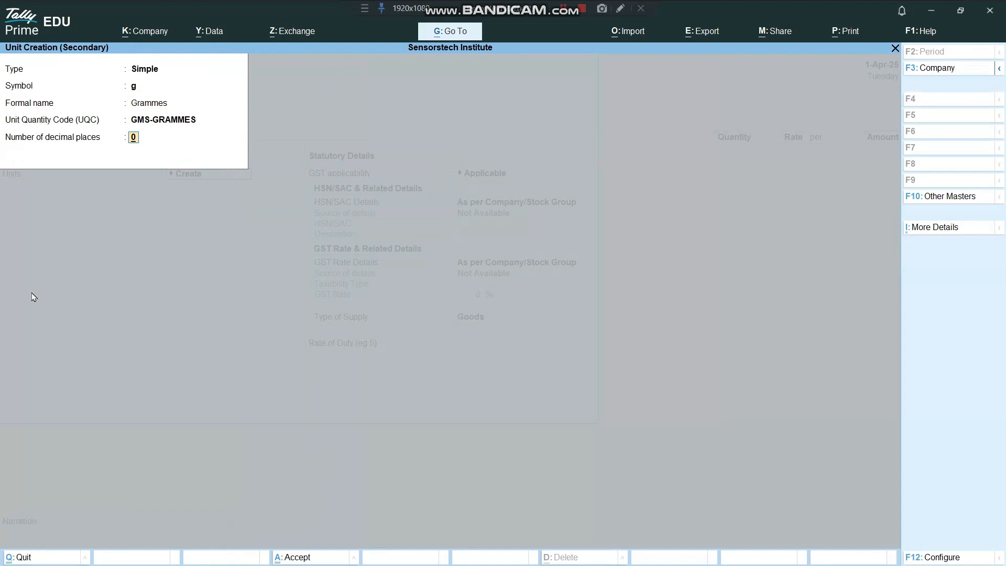
pyautogui.press('ctrl')
pyautogui.hotkey('ctrl', 'a')
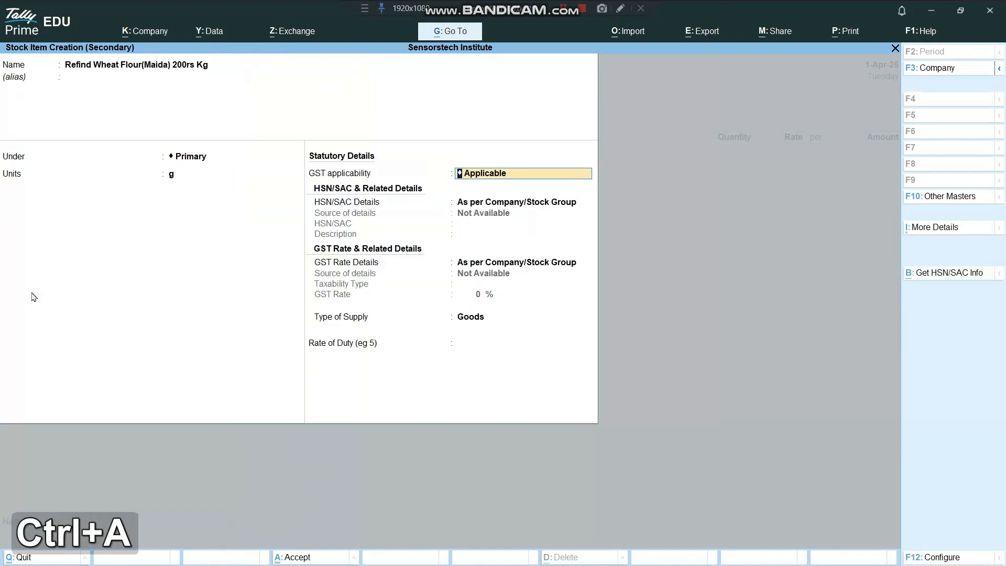
# Begin creating a compound unit of measure for the stock item's Units setting in place of g
pyautogui.press('BackSpace')
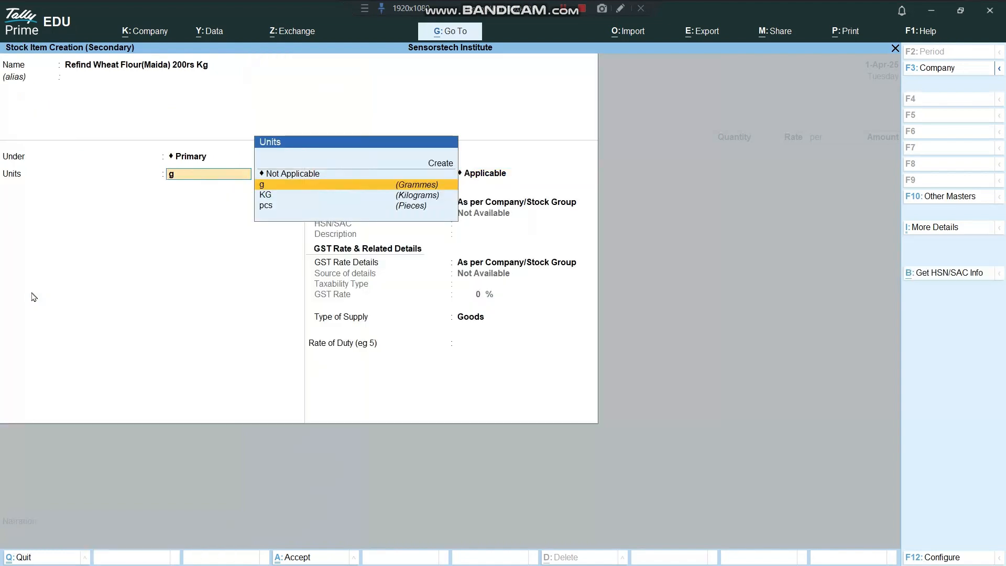
pyautogui.press('Up')
pyautogui.press('Up')
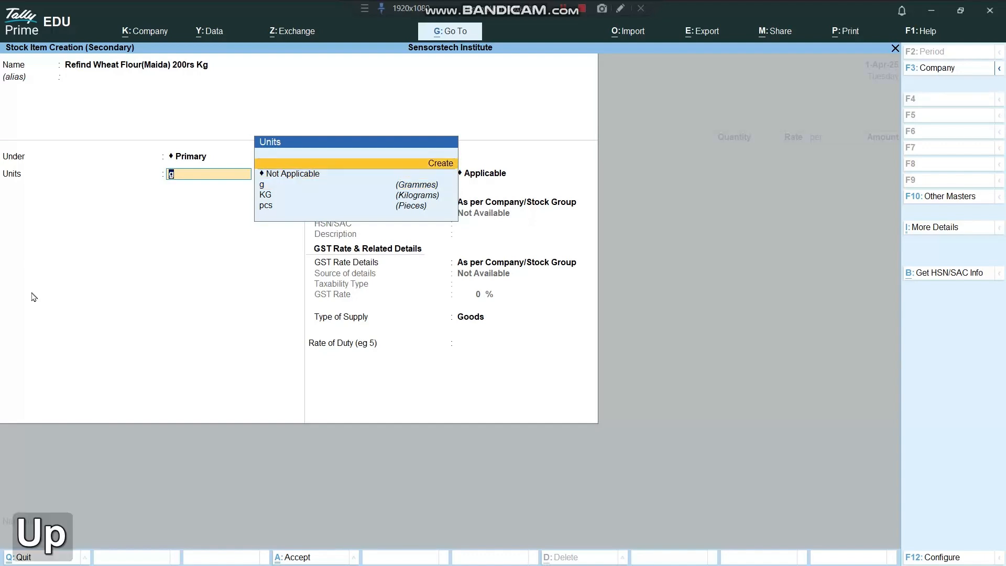
pyautogui.press('Return')
pyautogui.press('BackSpace')
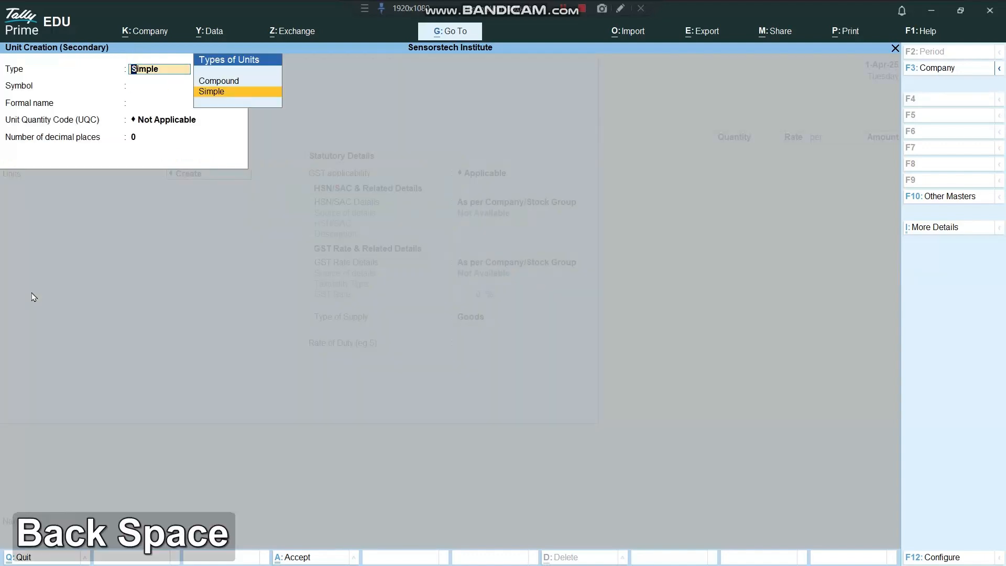
pyautogui.press('Up')
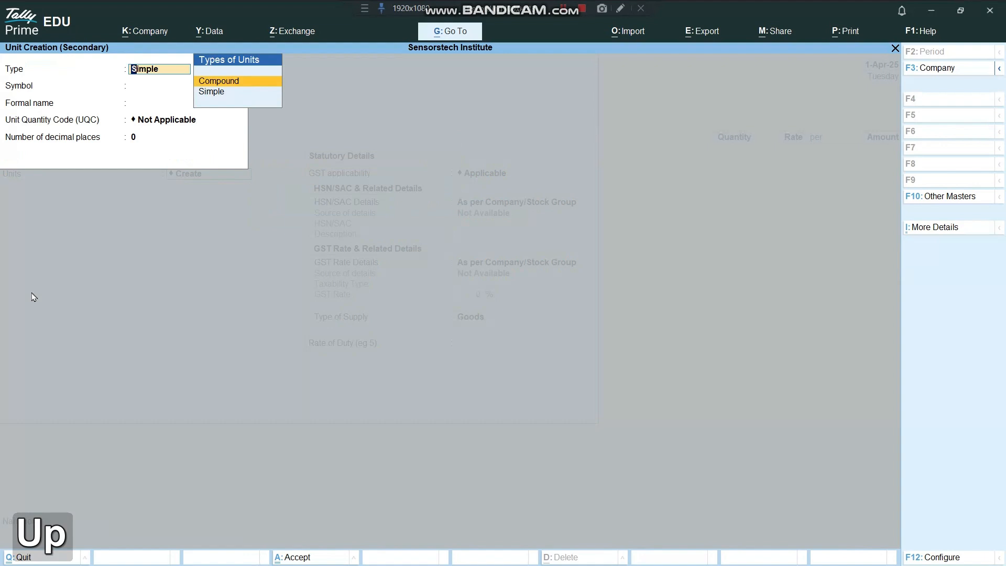
pyautogui.press('Return')
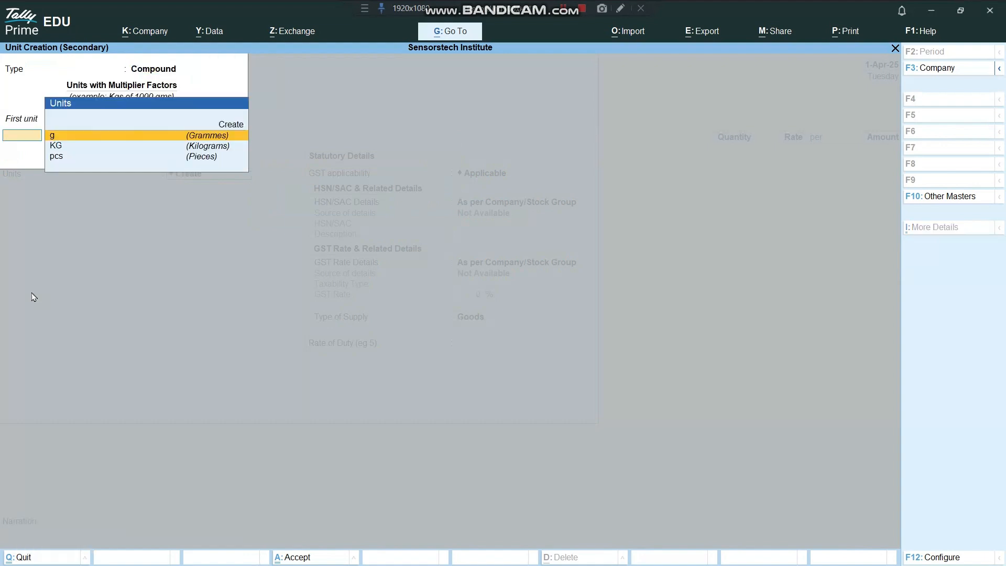
# Define the compound unit as KG of 1000 g and save it as the stock item's unit
pyautogui.press('Down')
pyautogui.press('Return')
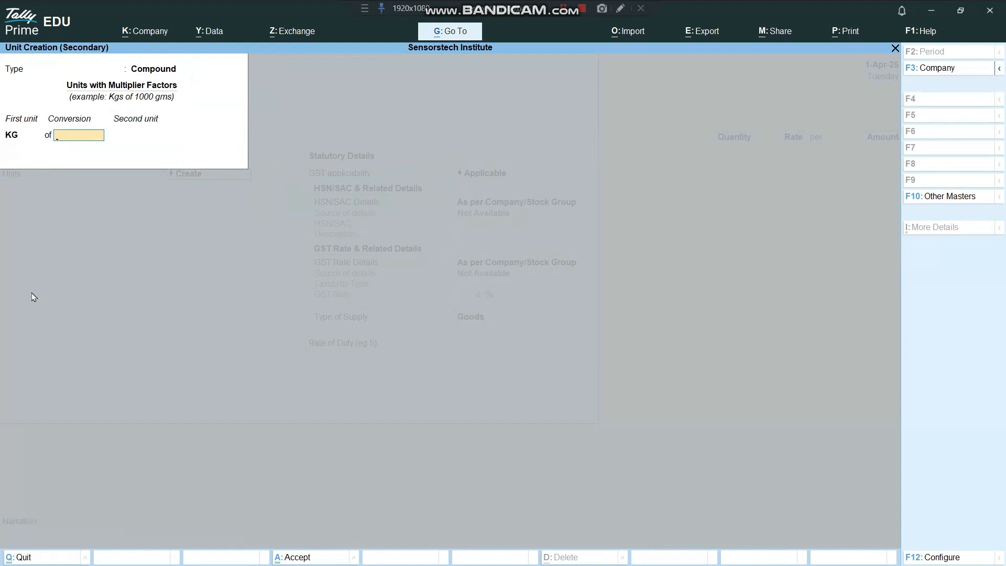
pyautogui.write('1000')
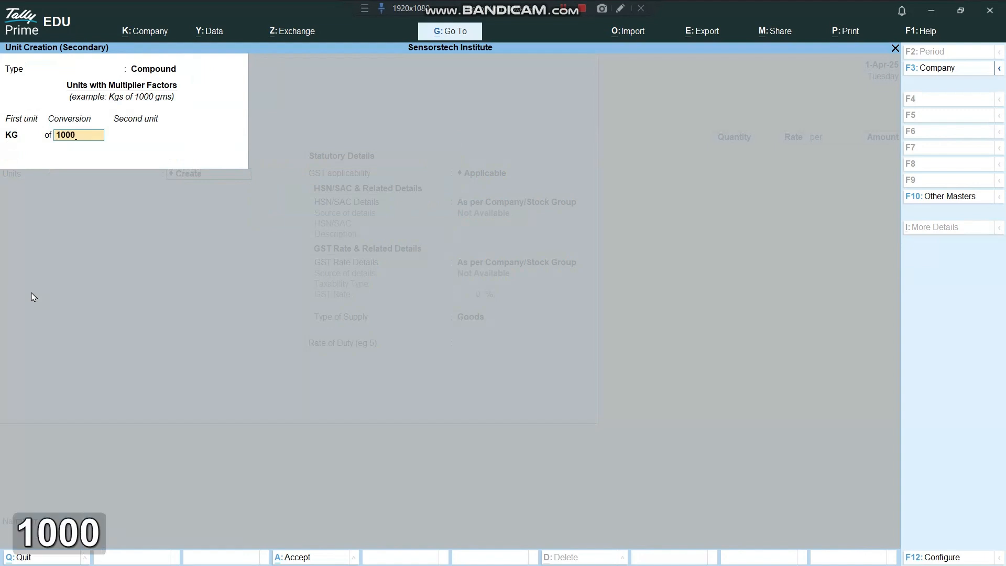
pyautogui.press('Return')
pyautogui.press('Return')
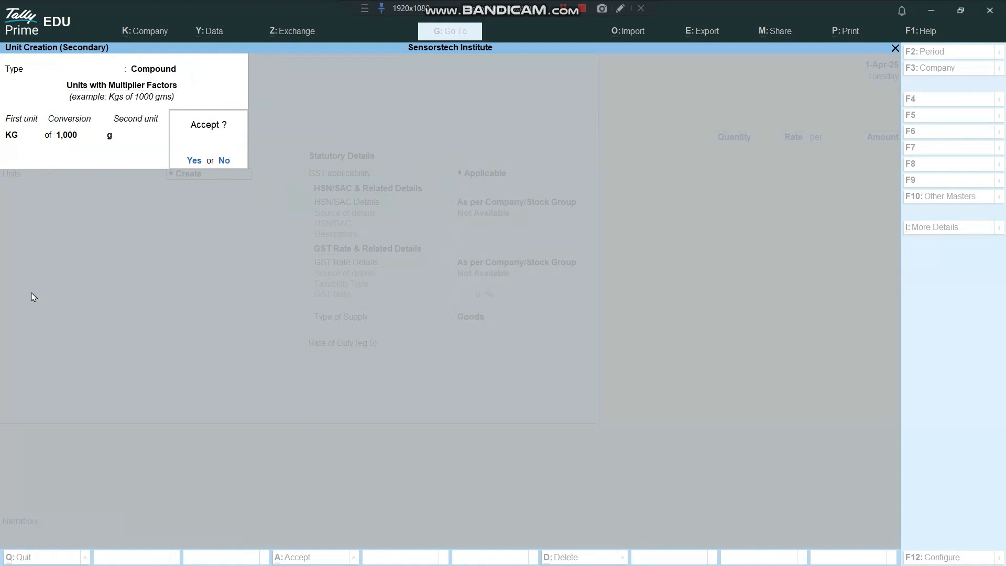
pyautogui.press('Return')
# Accept GST as Applicable and specify HSN/SAC 4364 directly for the stock item, with no description
pyautogui.press('Return')
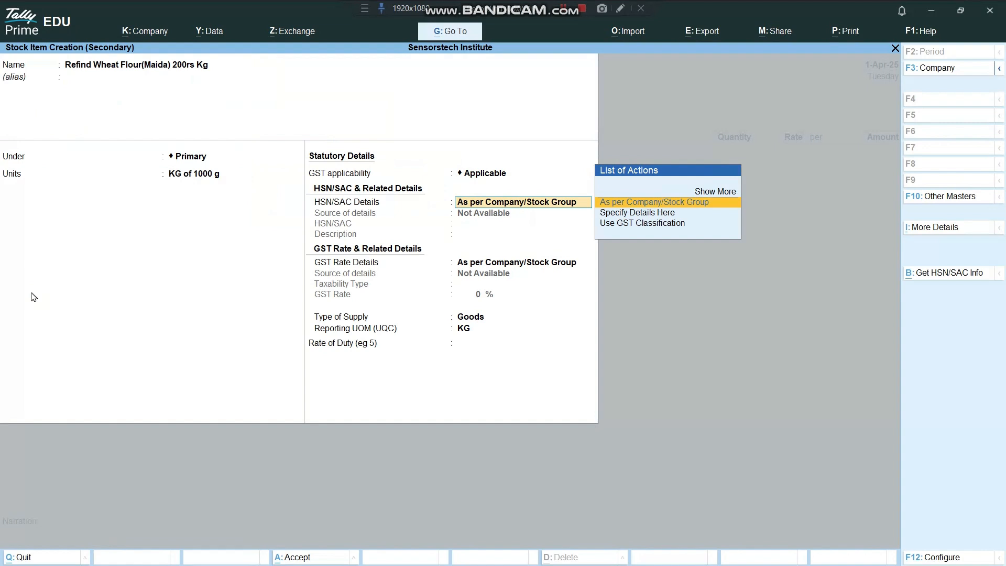
pyautogui.press('Down')
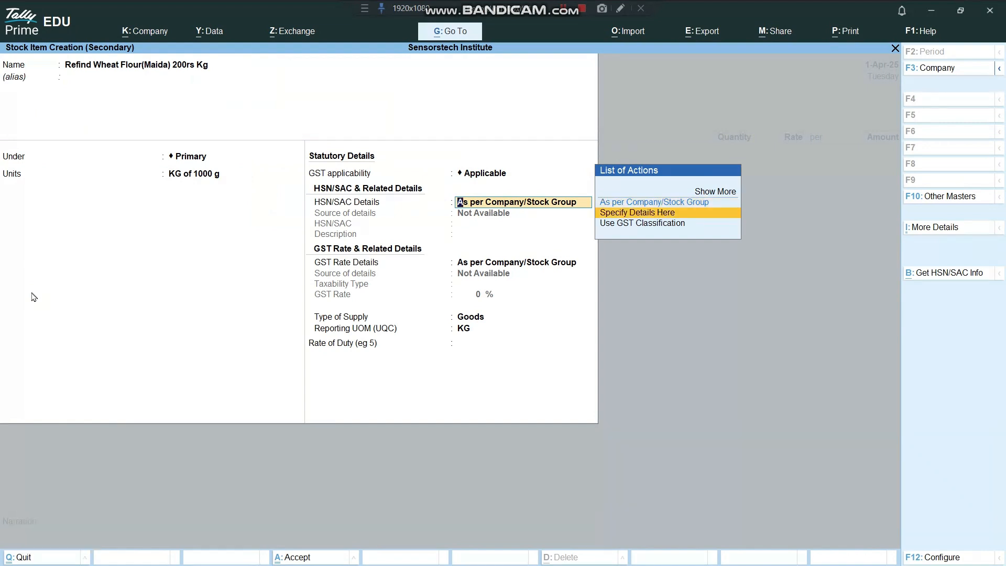
pyautogui.press('Return')
pyautogui.write('4364')
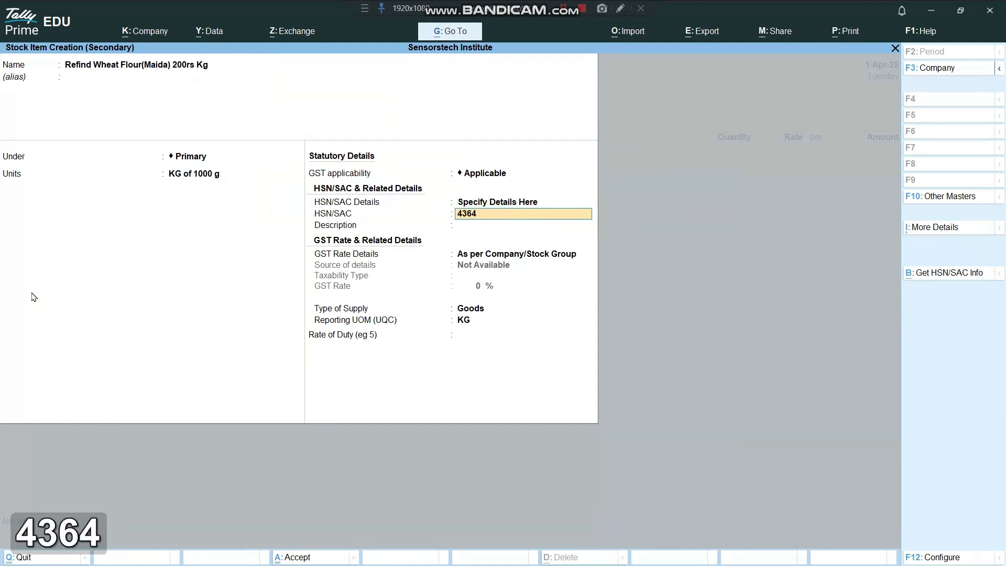
pyautogui.press('Return')
pyautogui.press('Return')
# Set the stock item's GST rate details to Specify Details Here with the taxability type Exempt
pyautogui.press('Return')
pyautogui.press('BackSpace')
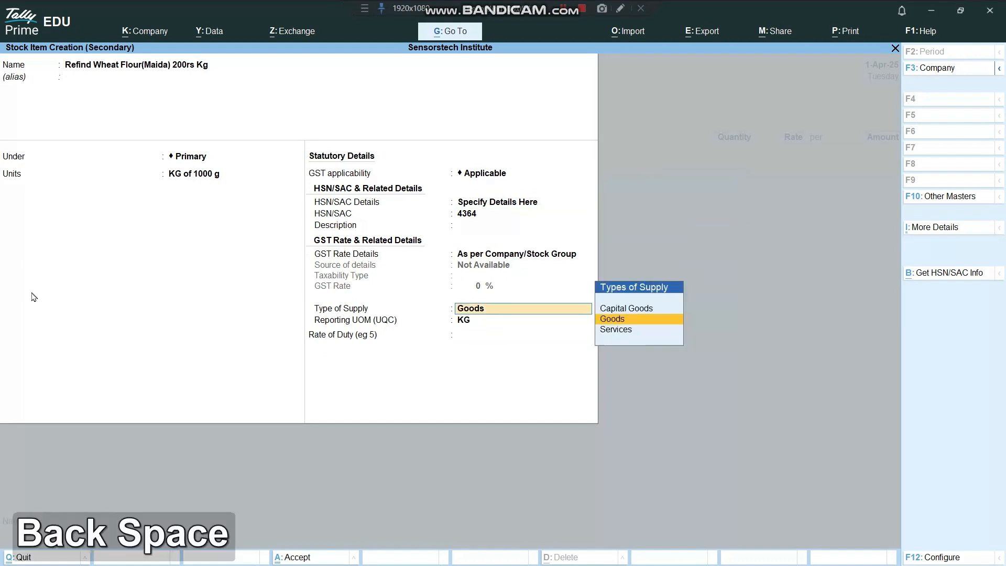
pyautogui.press('BackSpace')
pyautogui.press('Return')
pyautogui.press('Down')
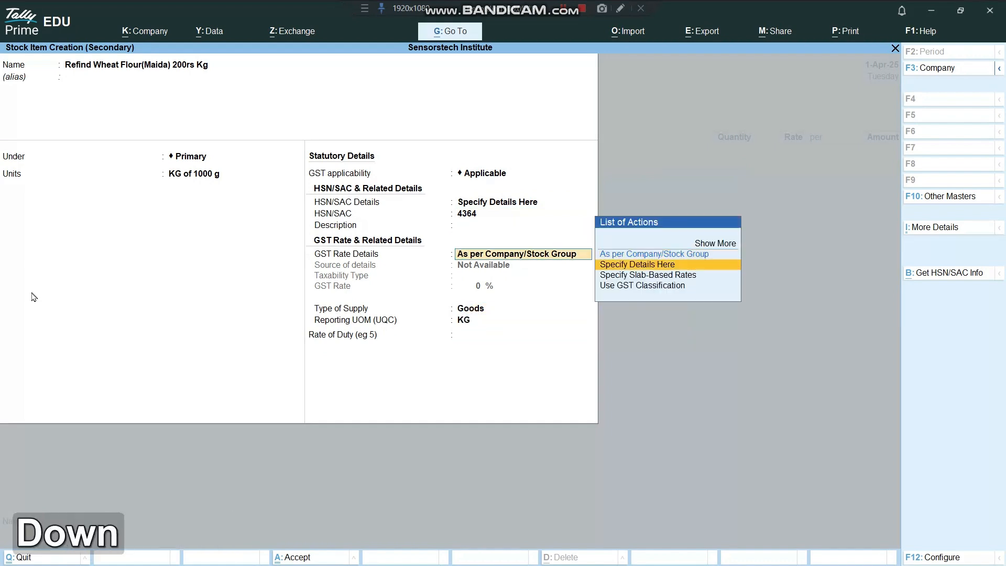
pyautogui.press('Return')
pyautogui.press('Up')
pyautogui.press('Down')
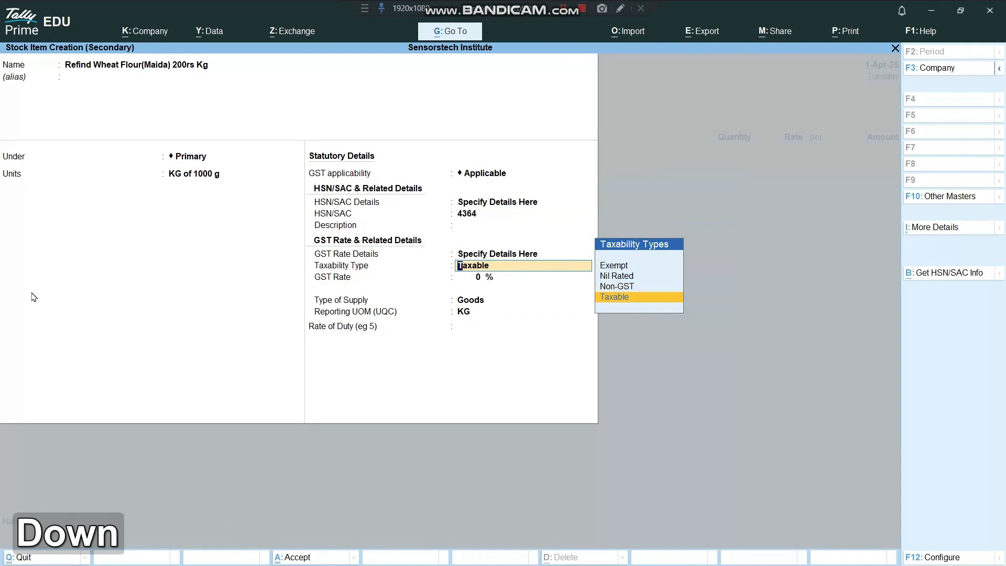
pyautogui.press('Up')
pyautogui.press('Up')
pyautogui.press('Up')
pyautogui.press('Return')
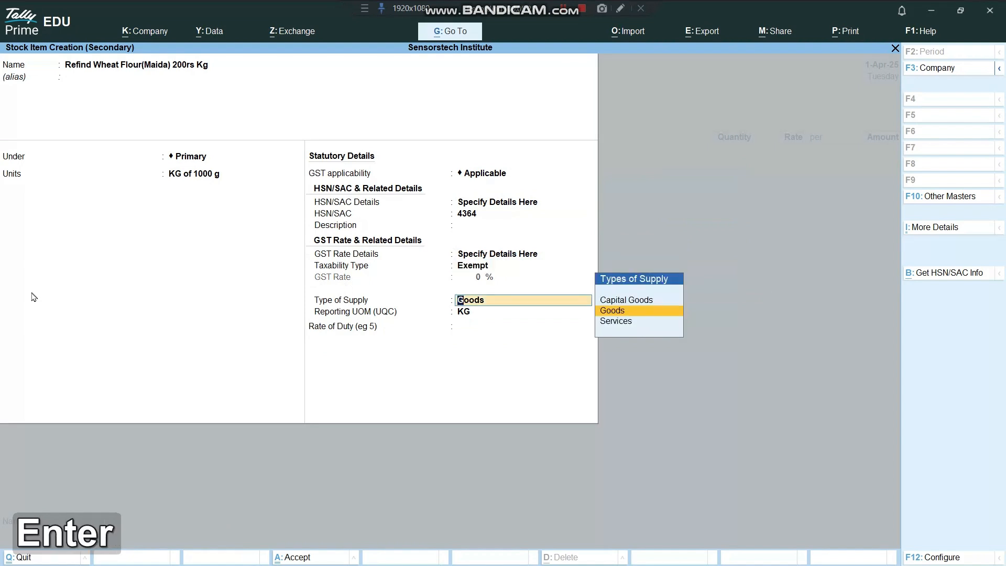
# Accept Goods as the supply type and KG as the reporting unit, leave the duty rate blank, and save the stock item
pyautogui.press('Return')
pyautogui.press('Return')
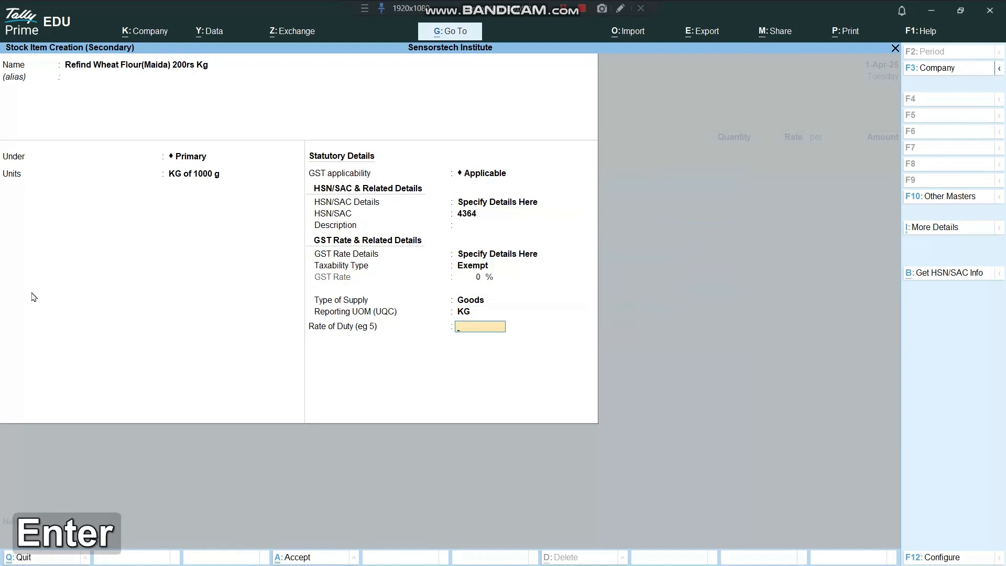
pyautogui.press('Return')
pyautogui.press('Return')
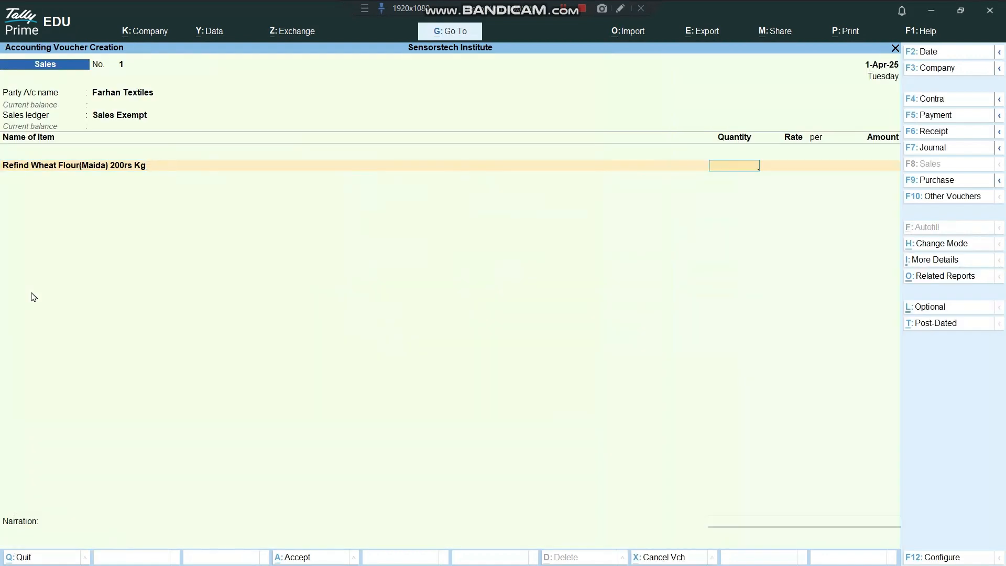
# Enter a quantity of .500 KG at a rate of 500 per KG on the wheat flour line
pyautogui.write('.500')
pyautogui.press('Return')
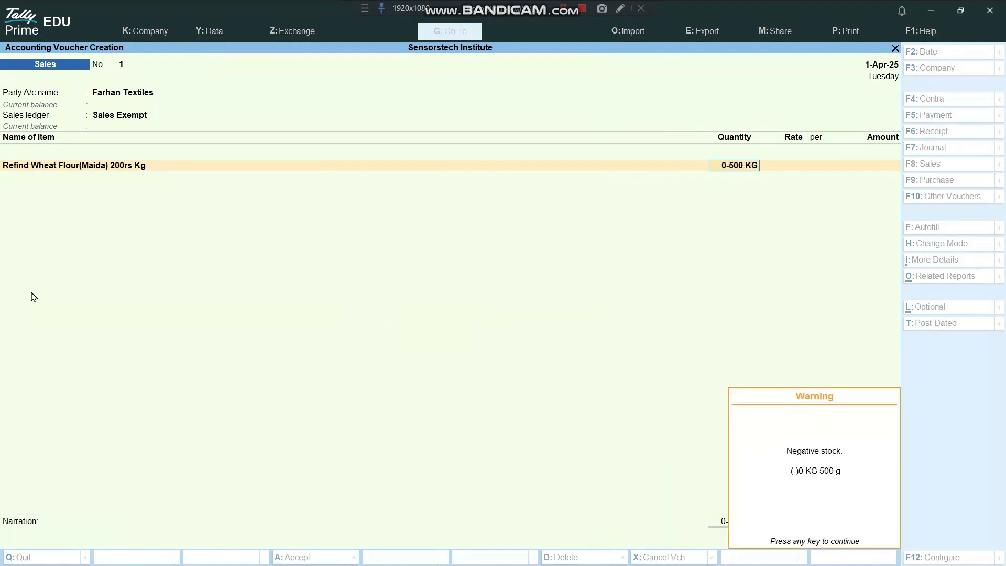
pyautogui.press('Return')
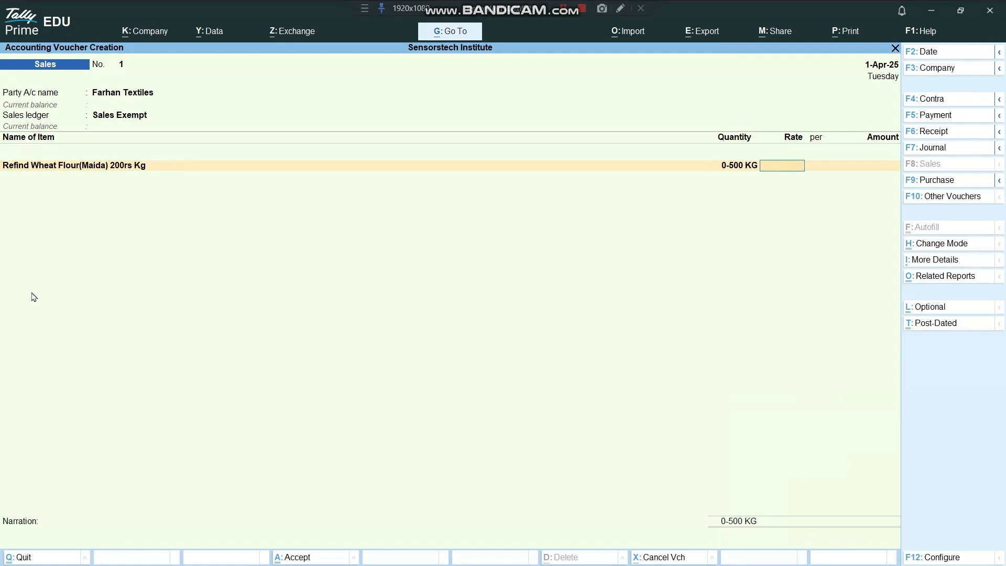
pyautogui.press('Return')
pyautogui.press('BackSpace')
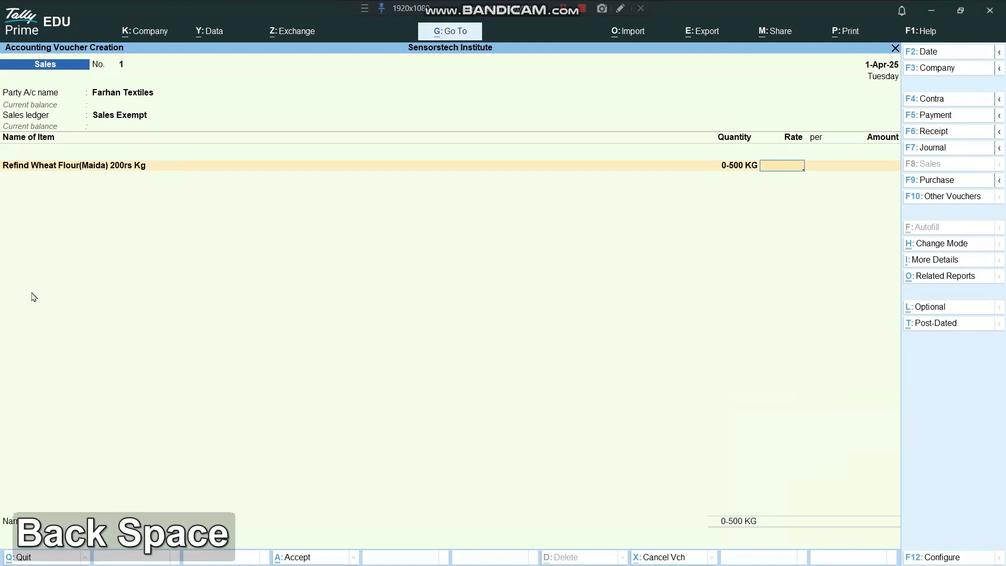
pyautogui.write('500')
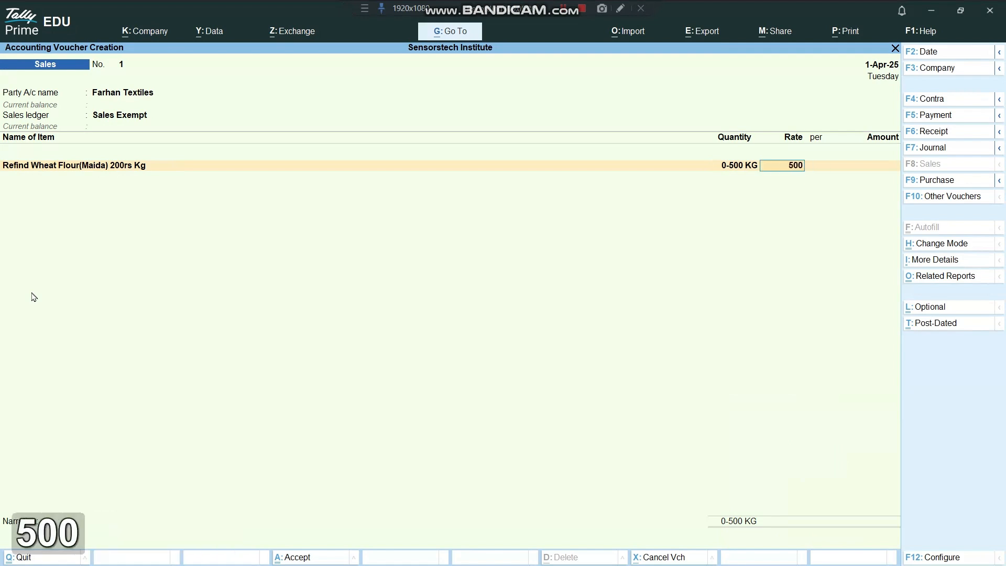
pyautogui.press('Return')
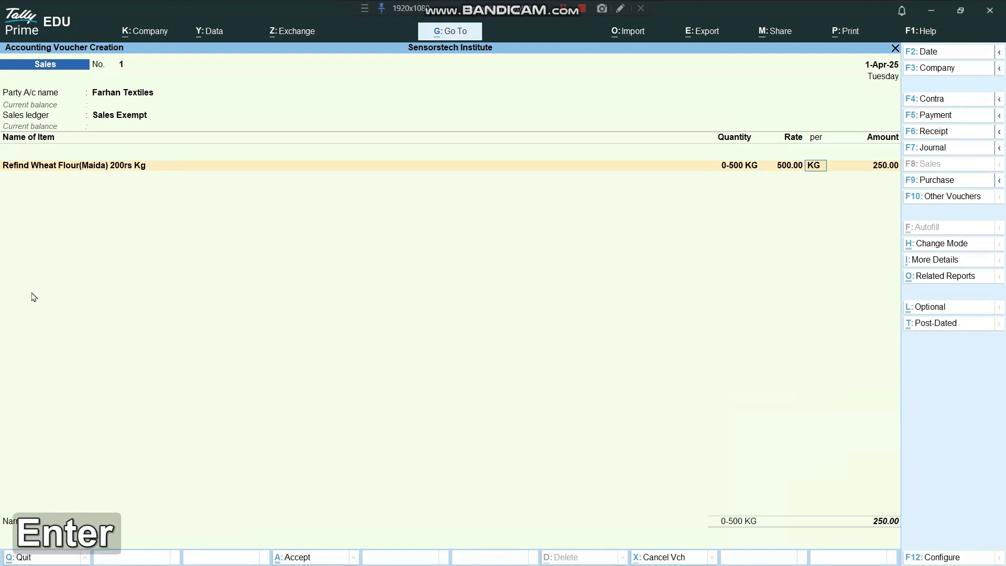
pyautogui.press('Return')
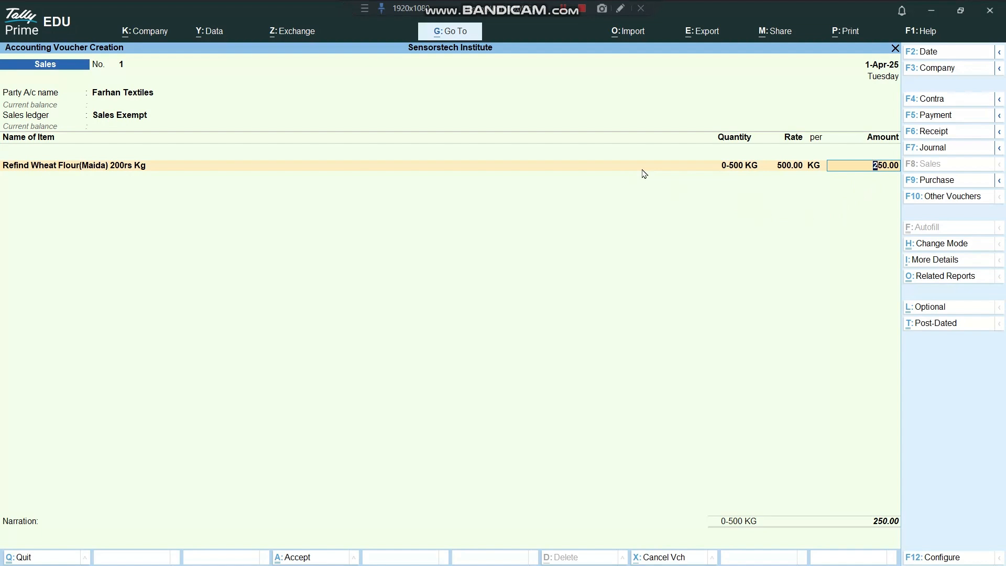
pyautogui.press('Return')
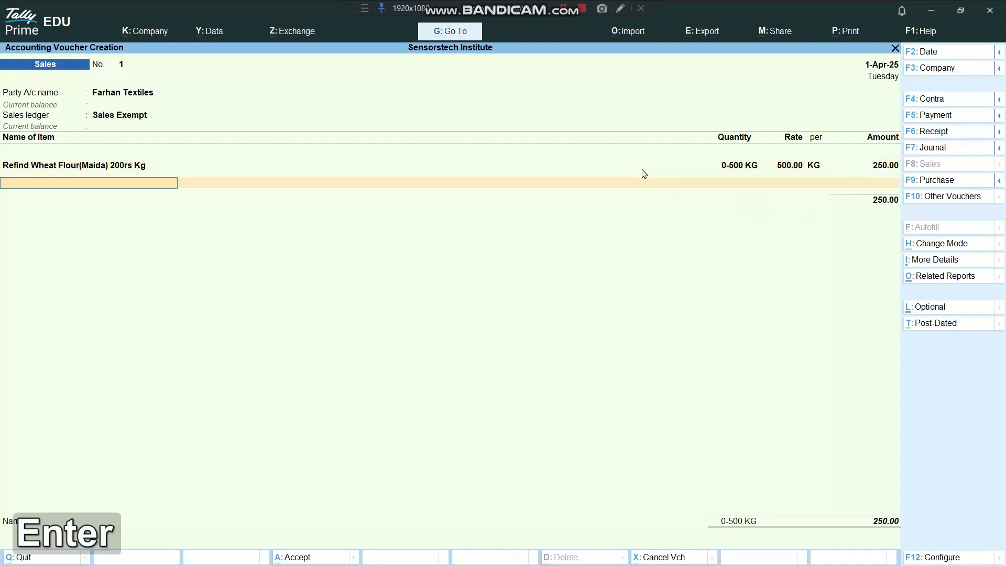
# End the item list, save the sales voucher without a narration, and leave voucher creation
pyautogui.press('Return')
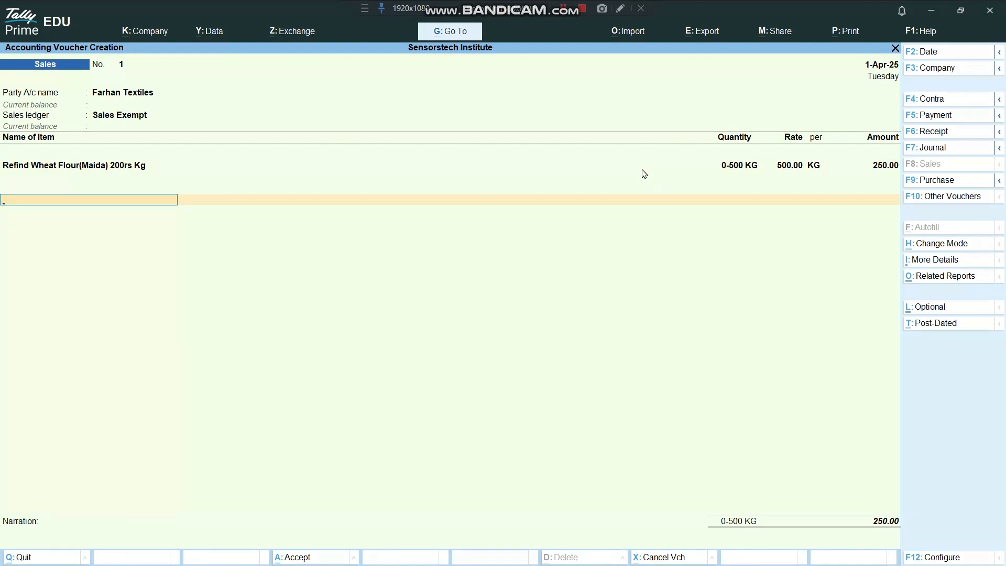
pyautogui.press('Return')
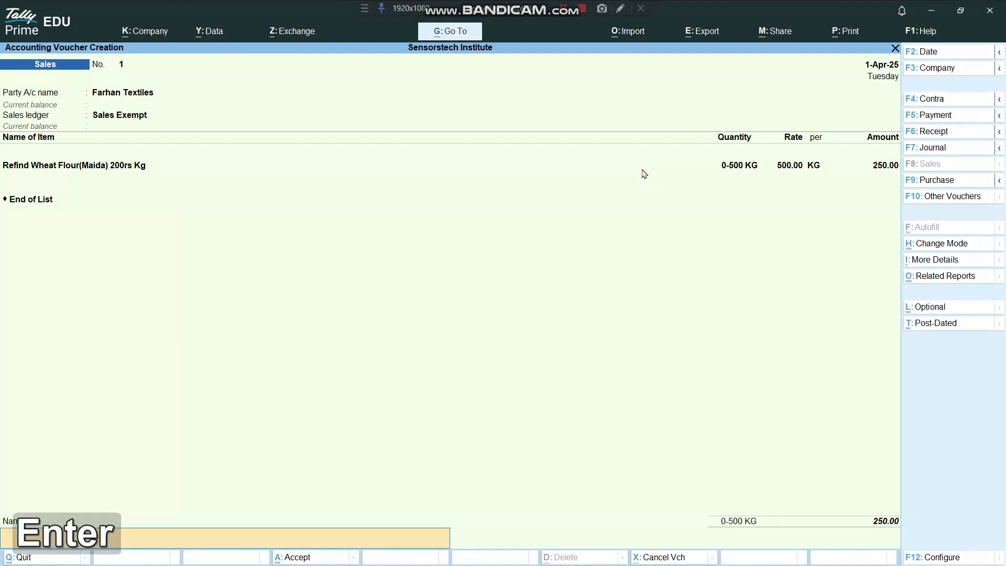
pyautogui.press('Return')
pyautogui.press('Return')
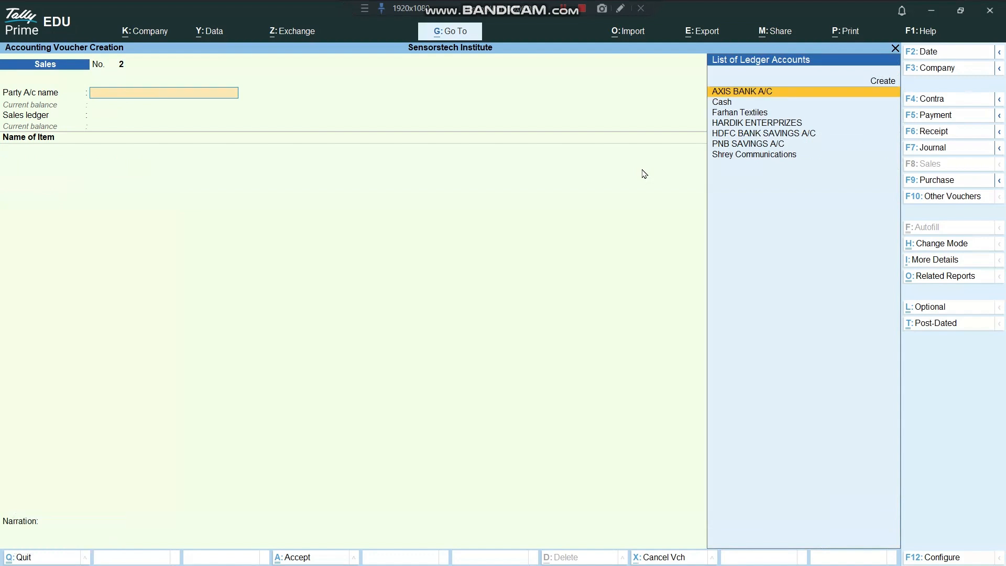
pyautogui.hotkey('ctrl', 'q')
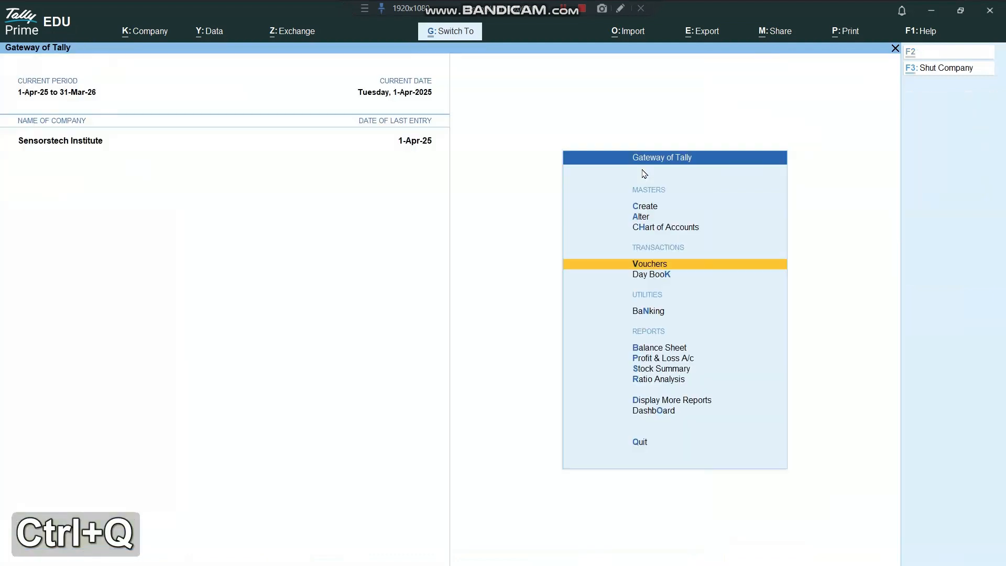
pyautogui.press('Up')
pyautogui.press('Up')
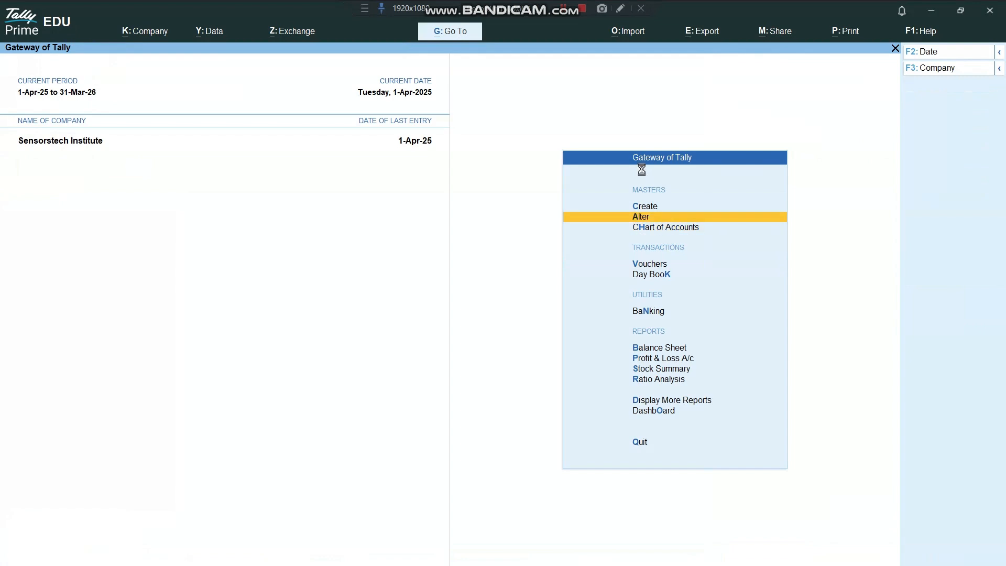
pyautogui.press('Return')
pyautogui.hotkey('ctrl', 'q')
# Open the Day Book of Sensorstech Institute from the Gateway of Tally
pyautogui.press('Down')
pyautogui.press('Down')
pyautogui.press('Down')
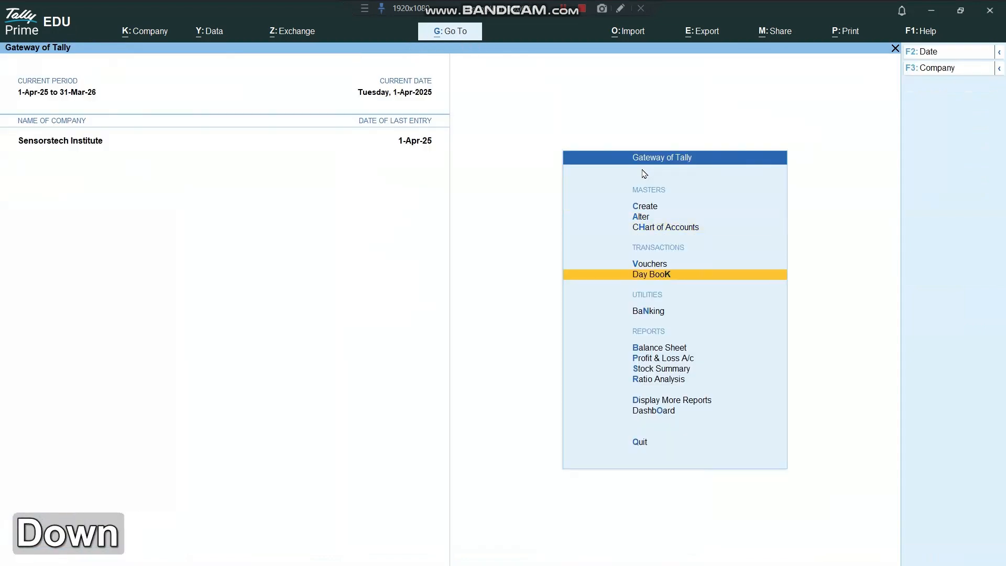
pyautogui.press('Return')
pyautogui.press('Down')
pyautogui.press('Down')
pyautogui.press('Up')
pyautogui.press('Up')
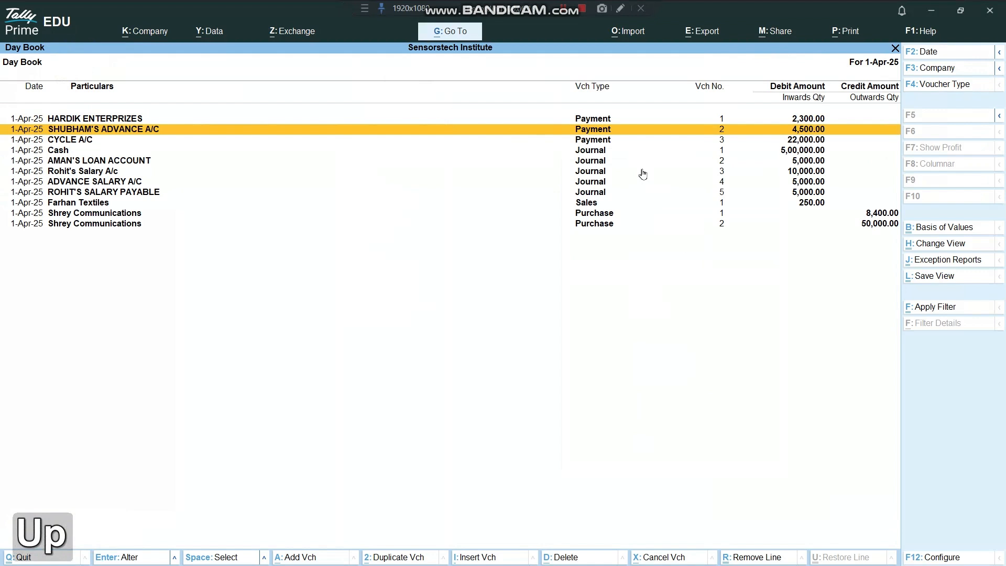
# Open the Farhan Textiles sales voucher from the Day Book
pyautogui.press('Down')
pyautogui.press('Down')
pyautogui.press('Down')
pyautogui.press('Down')
pyautogui.press('Down')
pyautogui.press('Down')
pyautogui.press('Down')
pyautogui.press('Down')
pyautogui.press('Down')
pyautogui.press('Down')
pyautogui.press('Up')
pyautogui.press('Up')
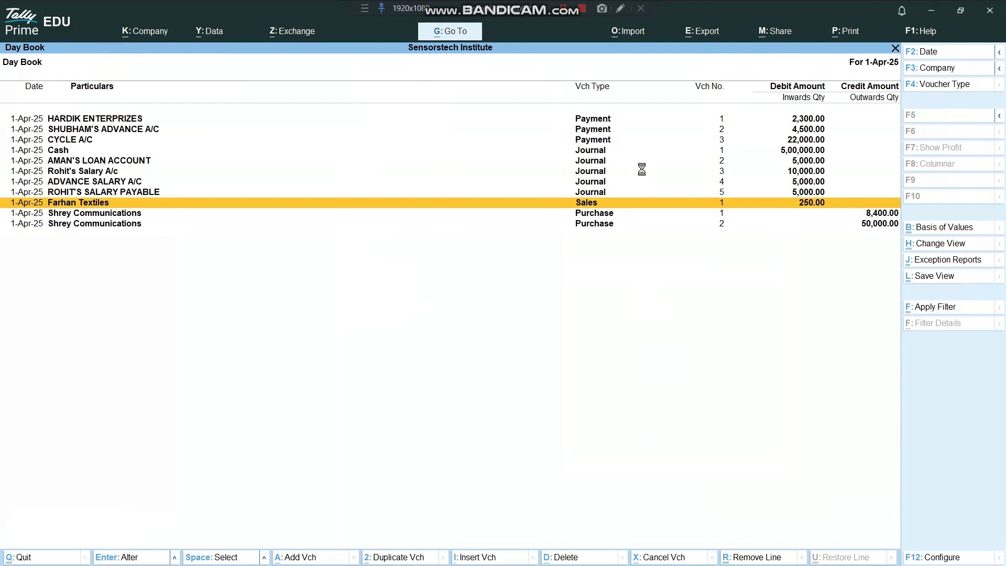
pyautogui.press('Return')
# Accept the opened voucher's party account, dispatch details and party details
pyautogui.press('Return')
pyautogui.press('Return')
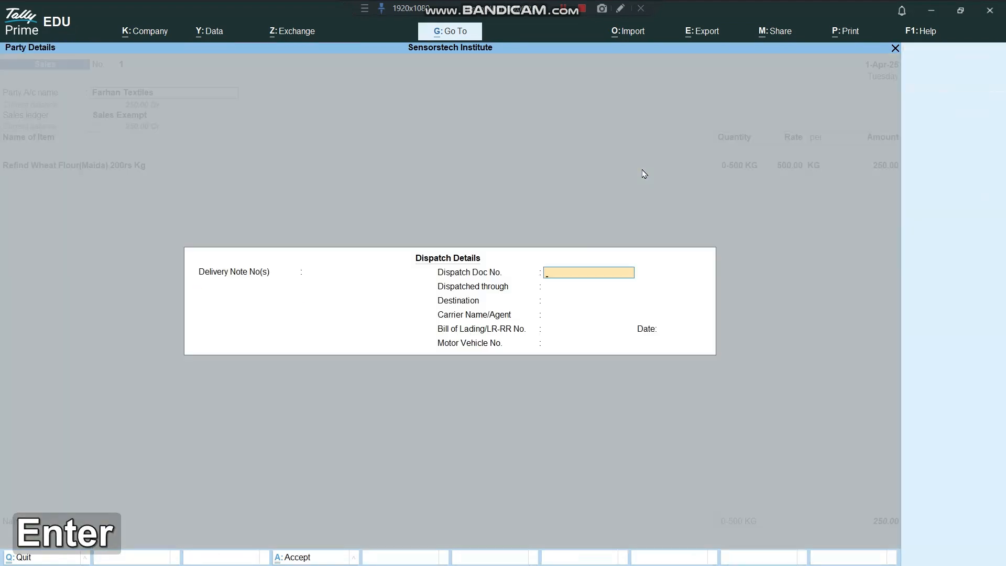
pyautogui.hotkey('ctrl', 'a')
pyautogui.hotkey('ctrl', 'a')
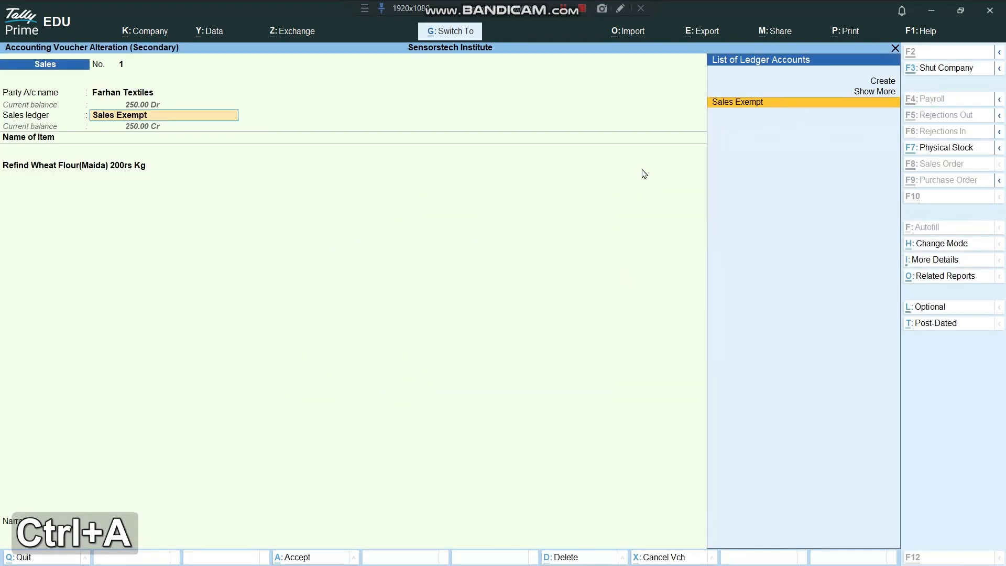
# Preview the current sales voucher's printout and zoom in to examine the Bill of Supply
pyautogui.click(846, 34)
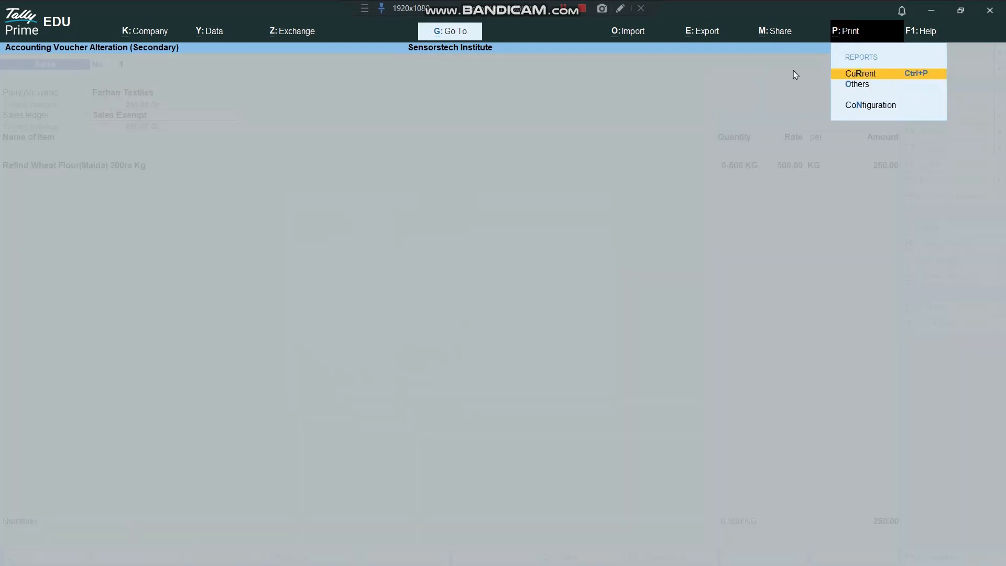
pyautogui.click(875, 76)
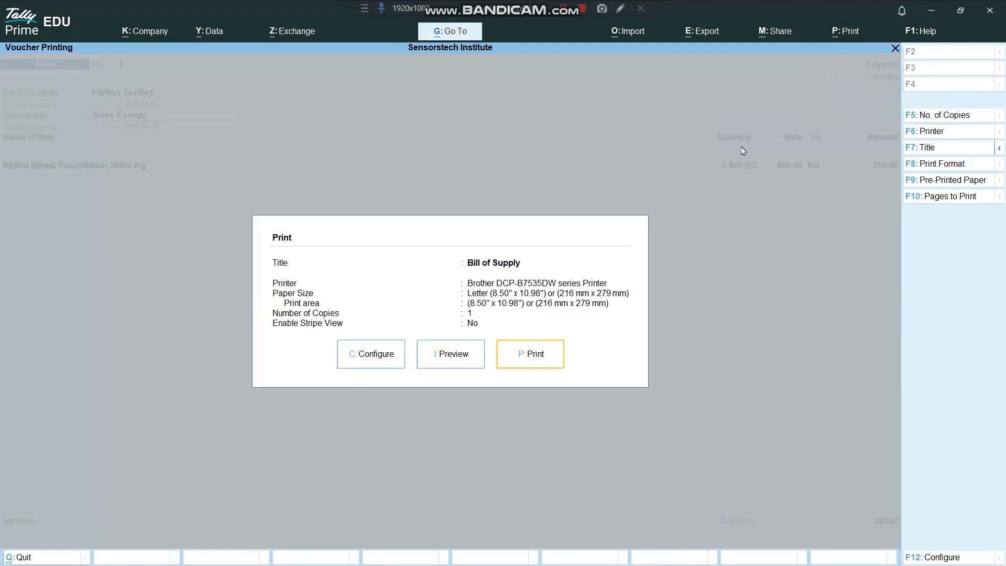
pyautogui.click(461, 365)
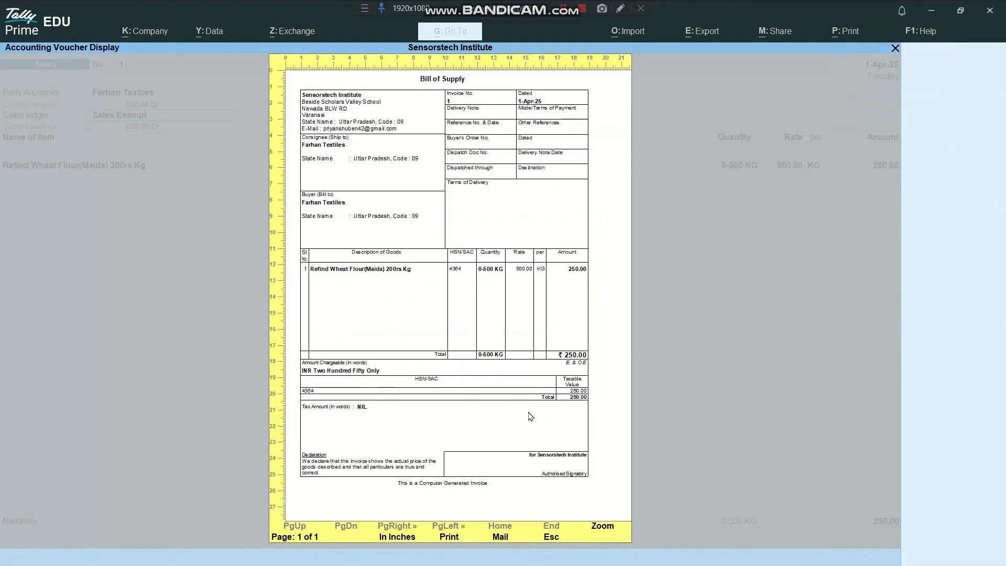
pyautogui.click(605, 528)
pyautogui.click(338, 153)
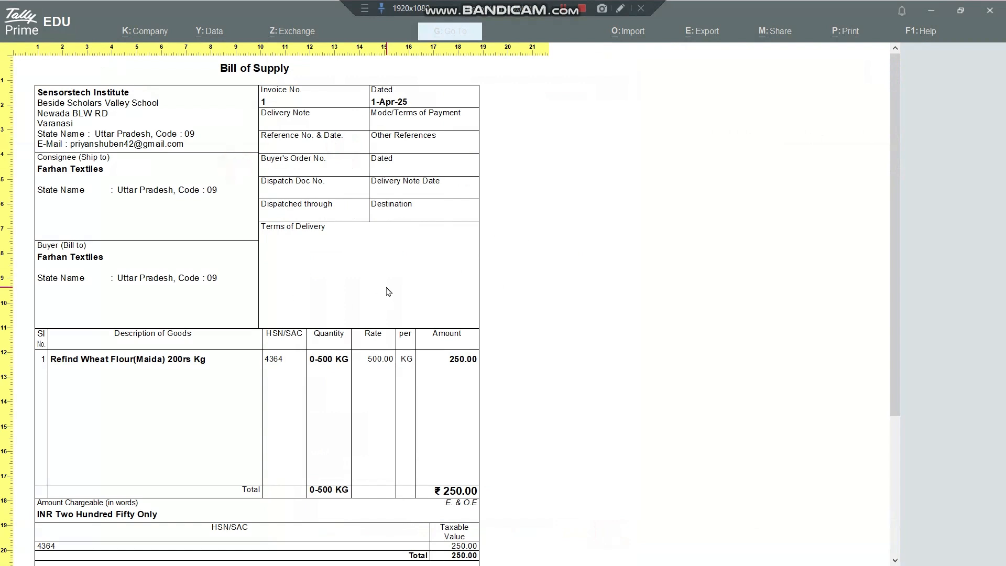
pyautogui.click(656, 178)
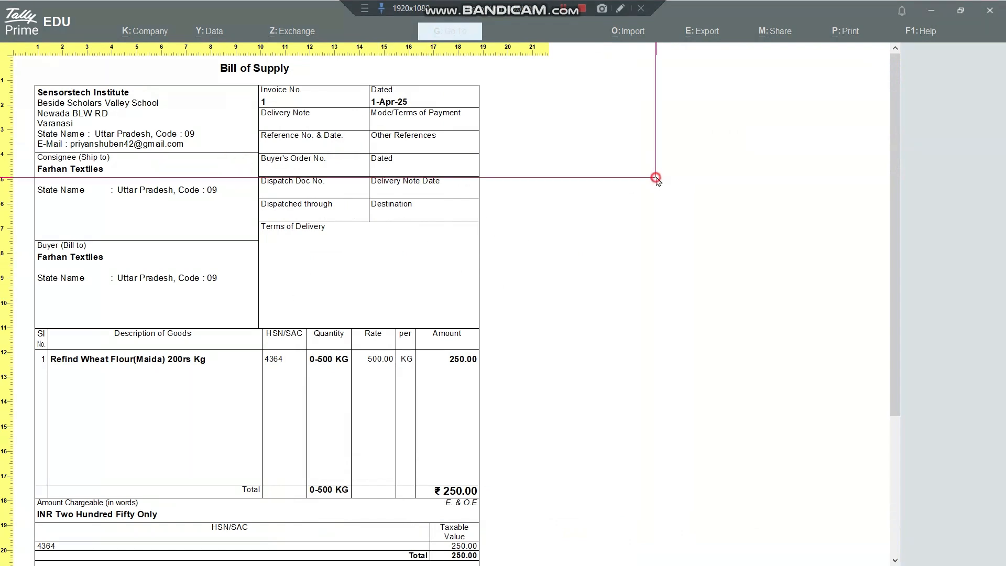